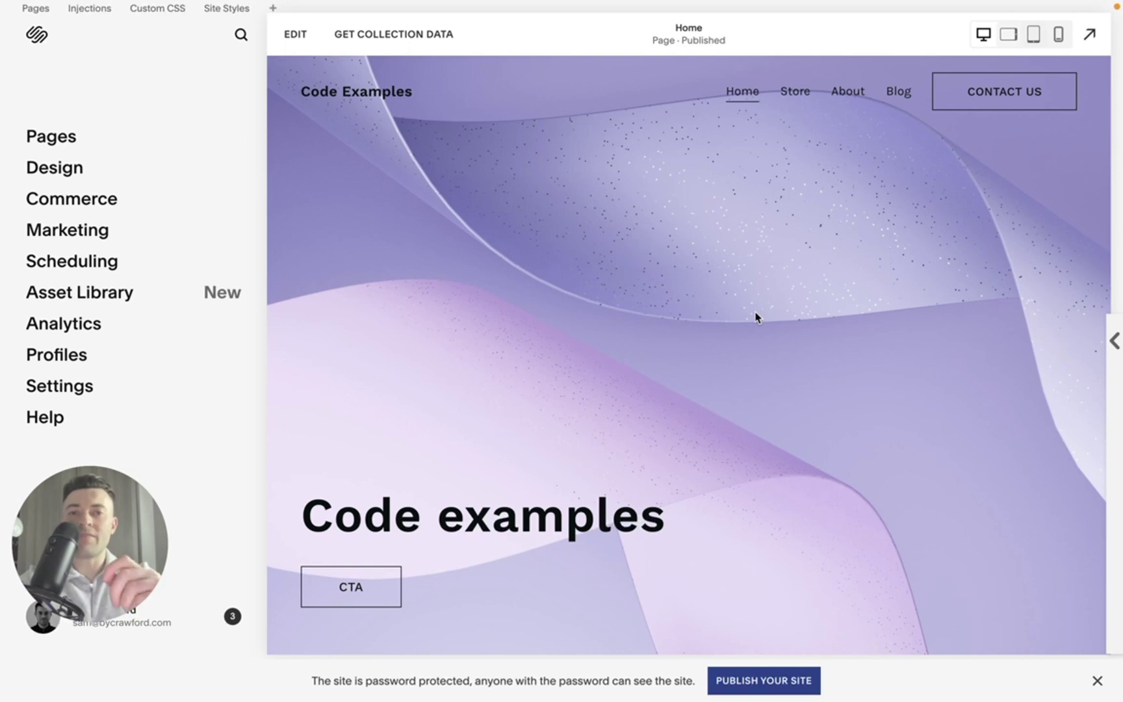
Step: Hide the password-protection banner at the bottom of the Home page preview
left_click(1096, 680)
left_click(1082, 672)
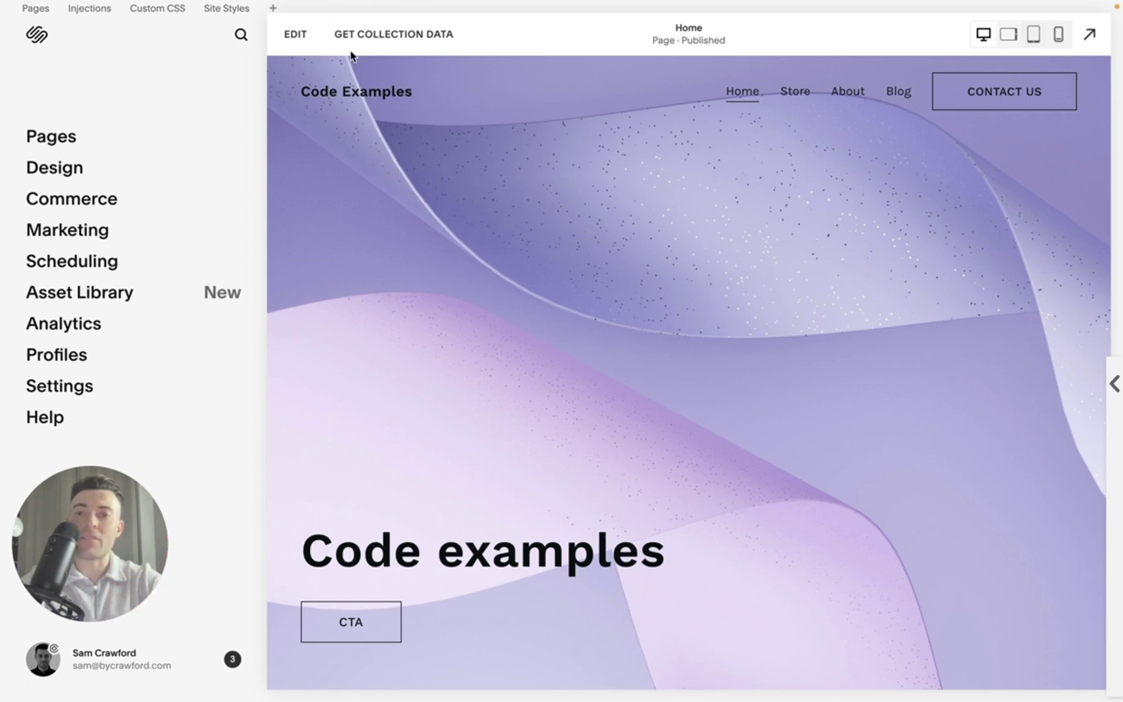
Step: Add a blank section below the abstract hero on the Home page
left_click(301, 47)
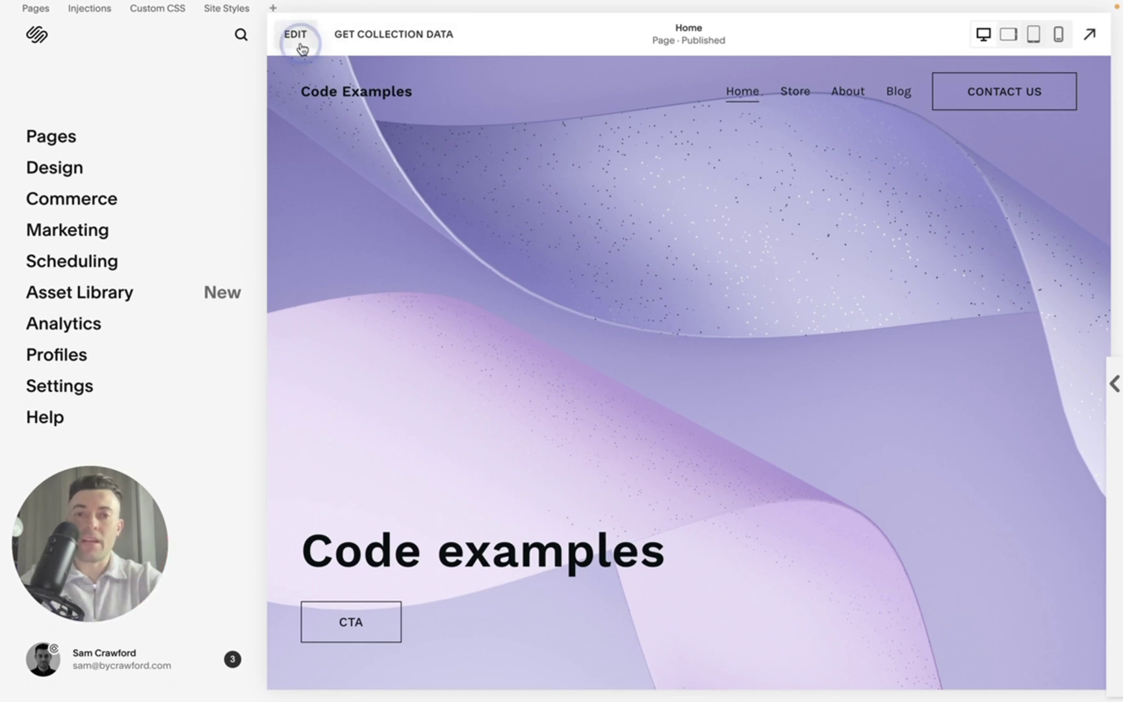
scroll(463, 308, "down", 5)
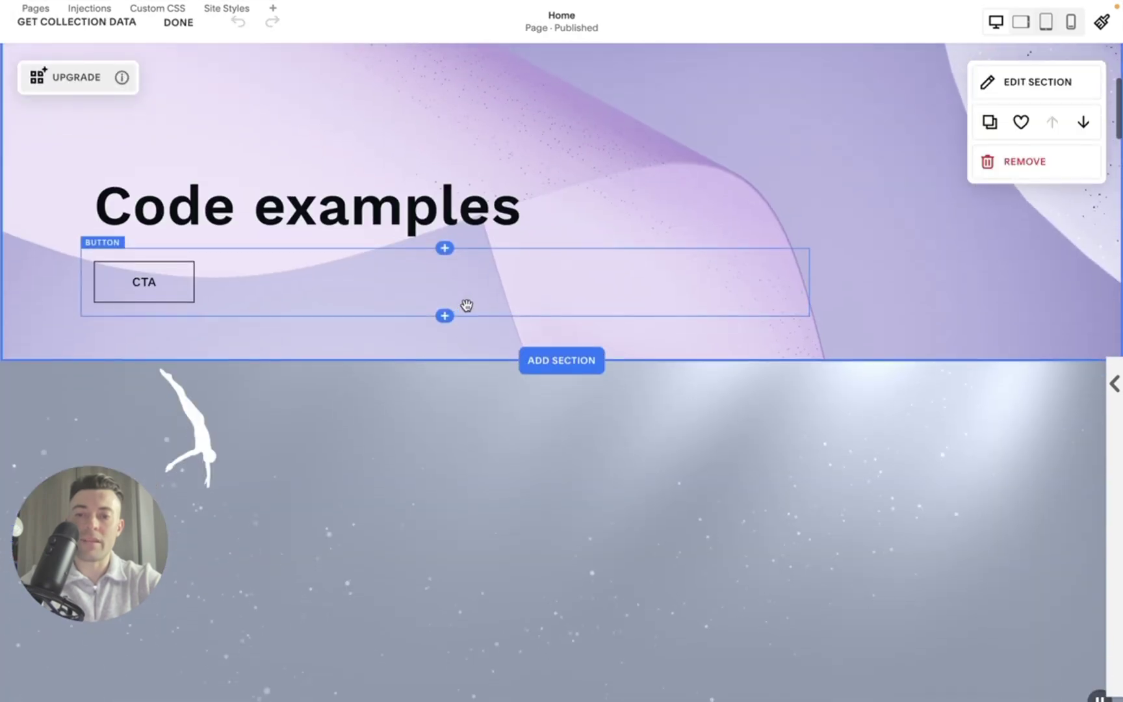
left_click(571, 358)
left_click(167, 326)
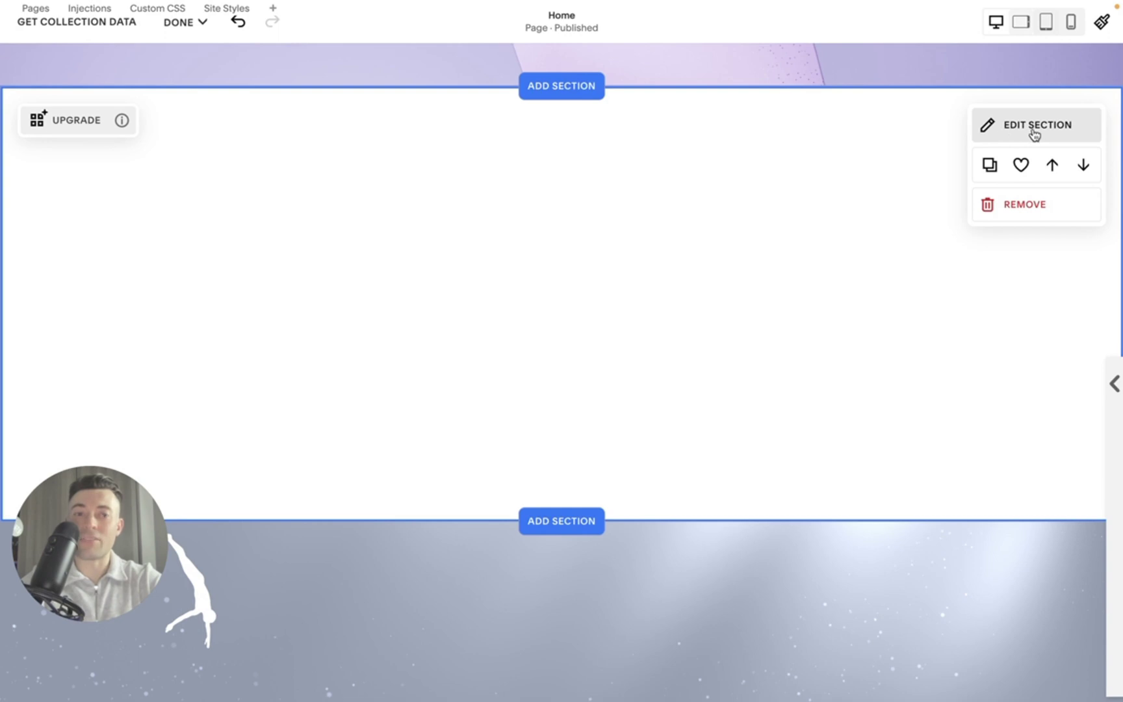
Step: Turn on the blank section's divider for a curved bottom edge
left_click(1034, 135)
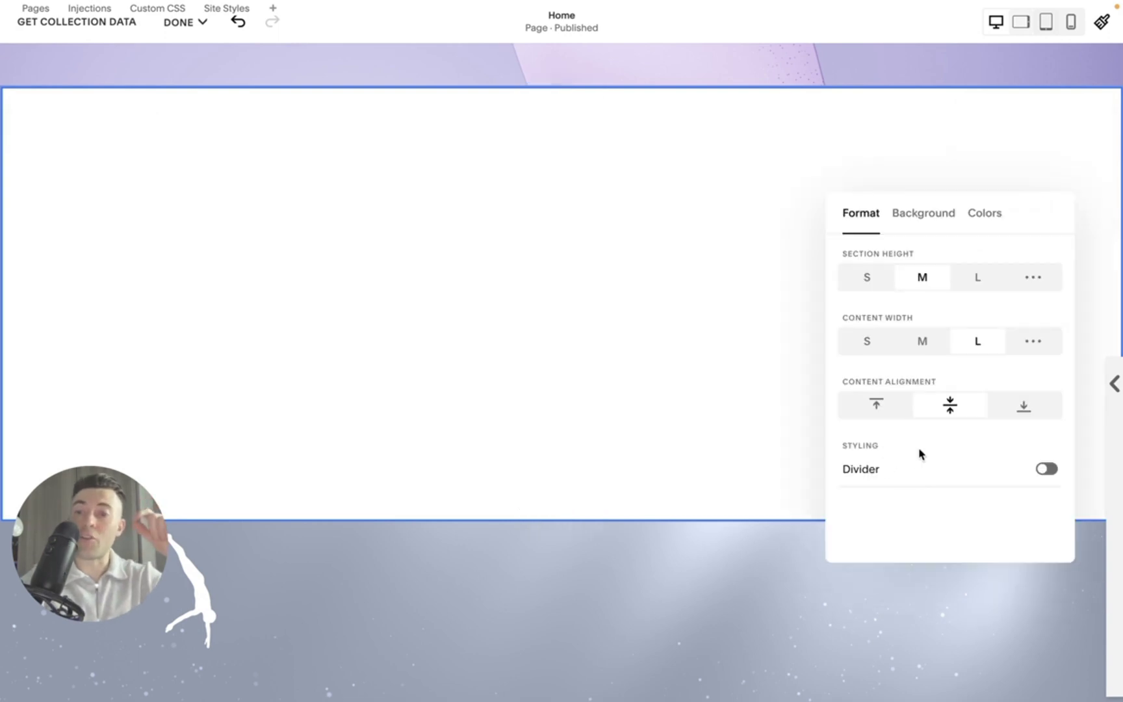
left_click(1046, 470)
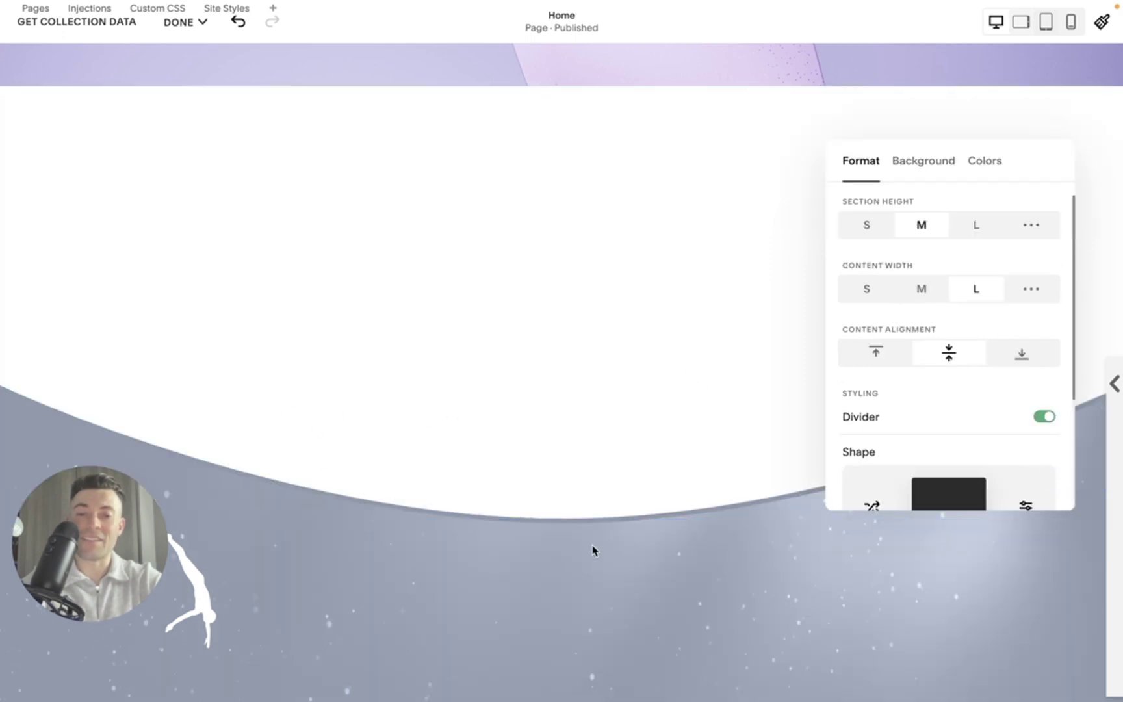
scroll(649, 517, "down", 3)
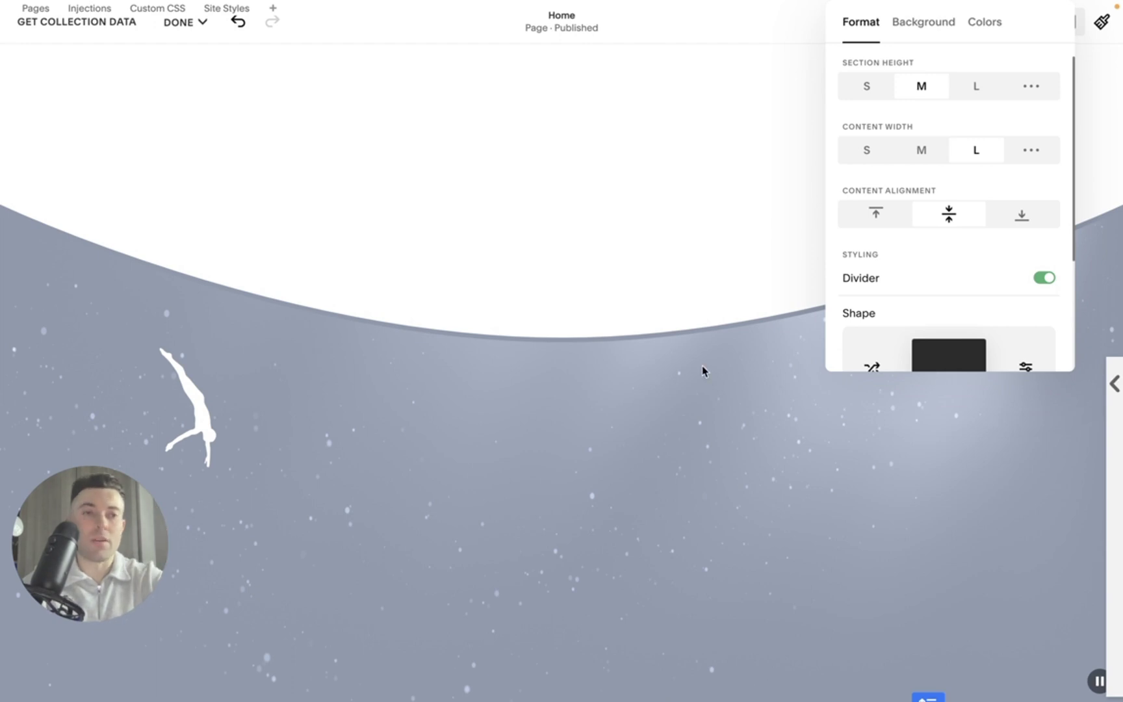
Step: Move the section settings panel aside and scroll to the divider's Stroke, Color and Thickness rows
left_click_drag(1047, 15, 1012, 138)
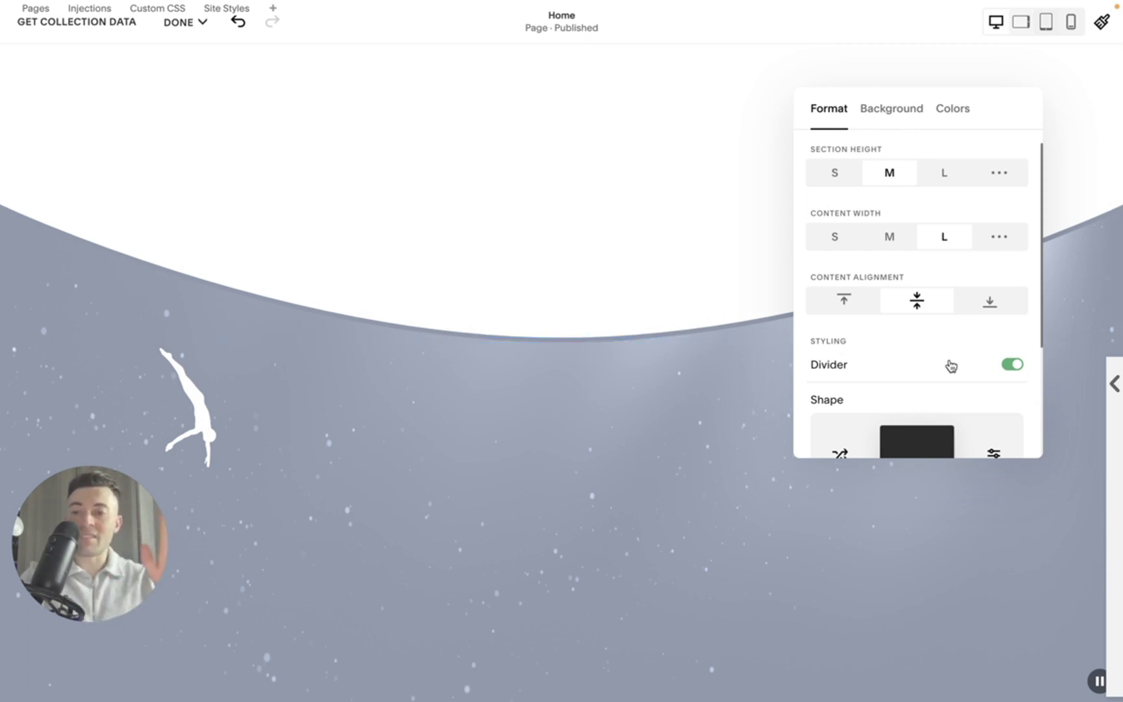
scroll(950, 366, "down", 3)
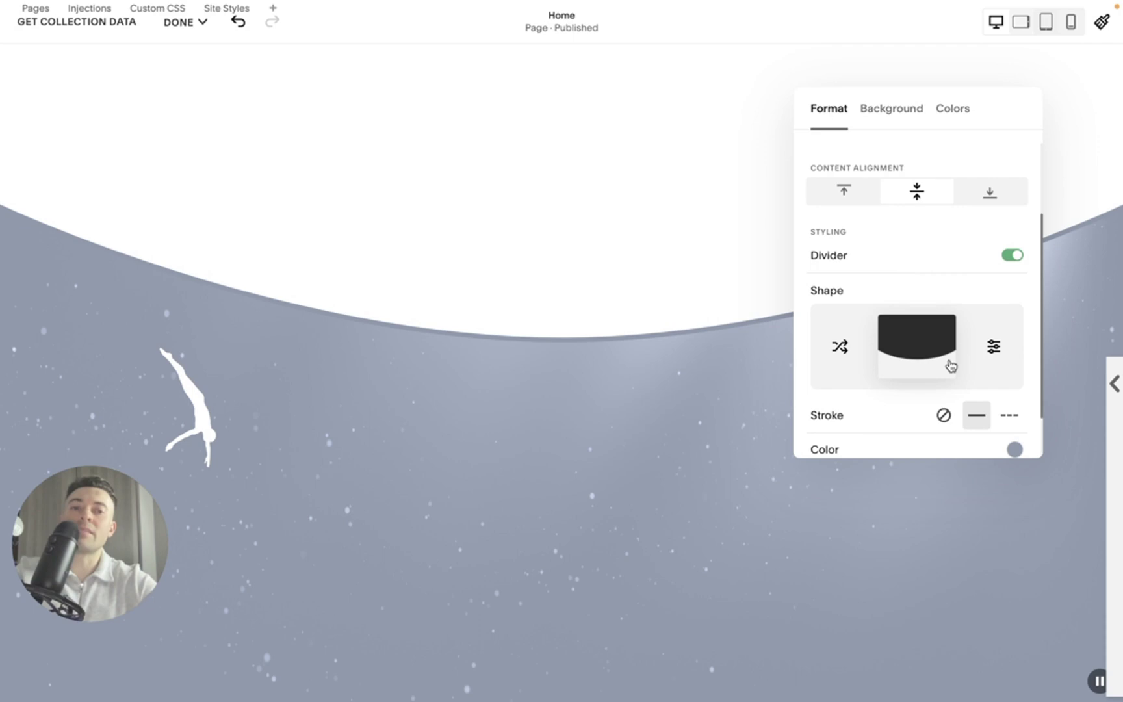
scroll(953, 366, "down", 2)
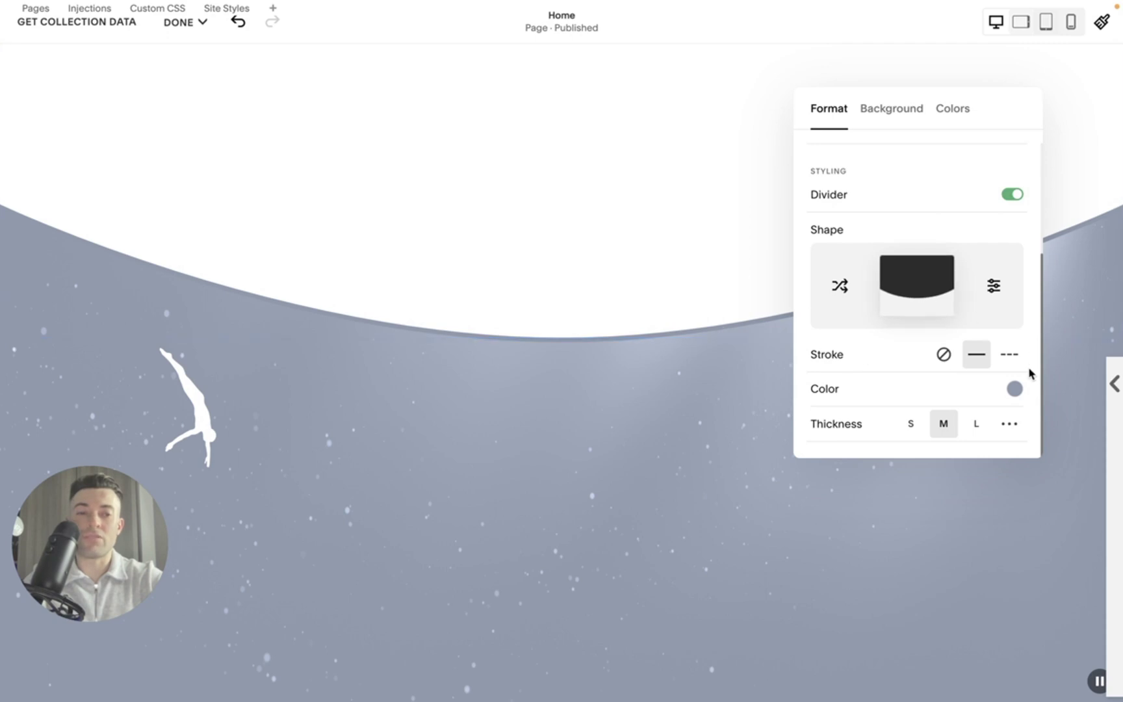
Step: Make the divider line dark grey and shuffle shapes until the divider is slanted
left_click(1014, 388)
left_click(1044, 354)
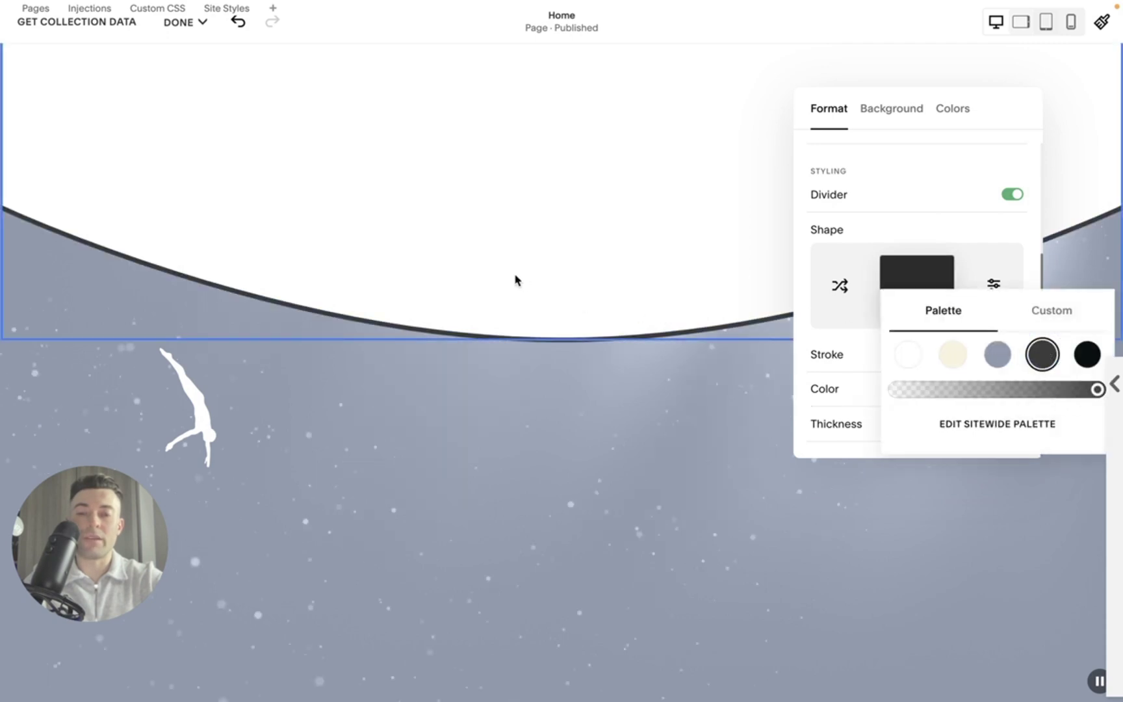
left_click(838, 286)
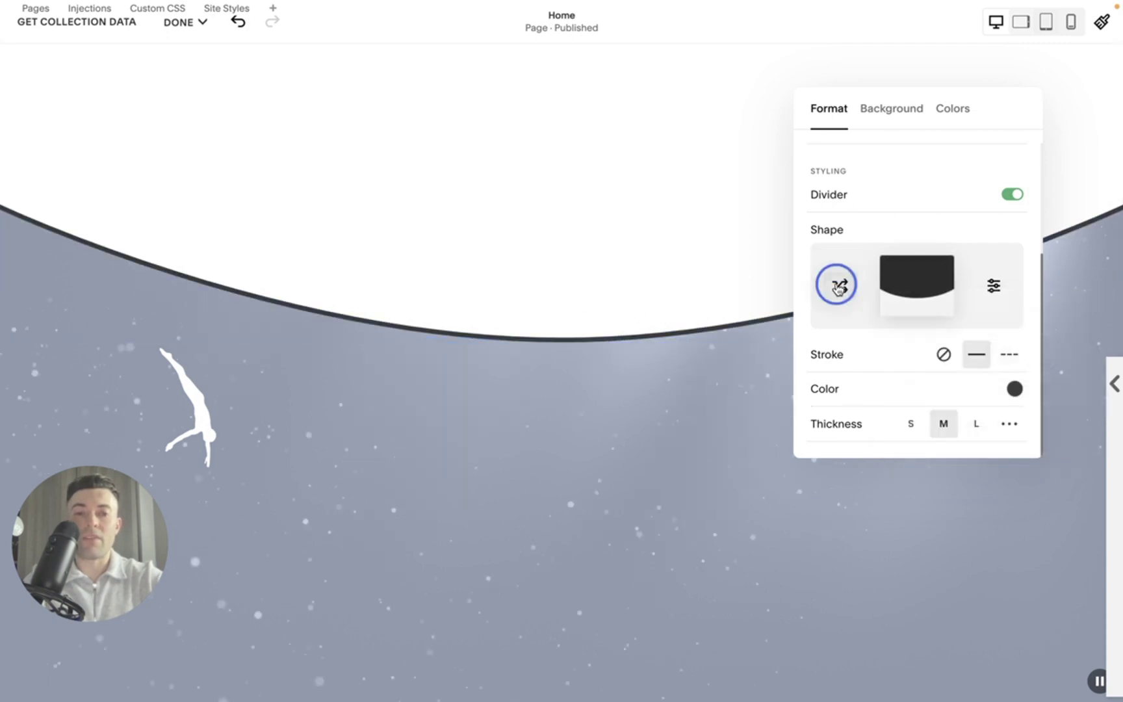
left_click(838, 286)
left_click(838, 286)
left_click(838, 286)
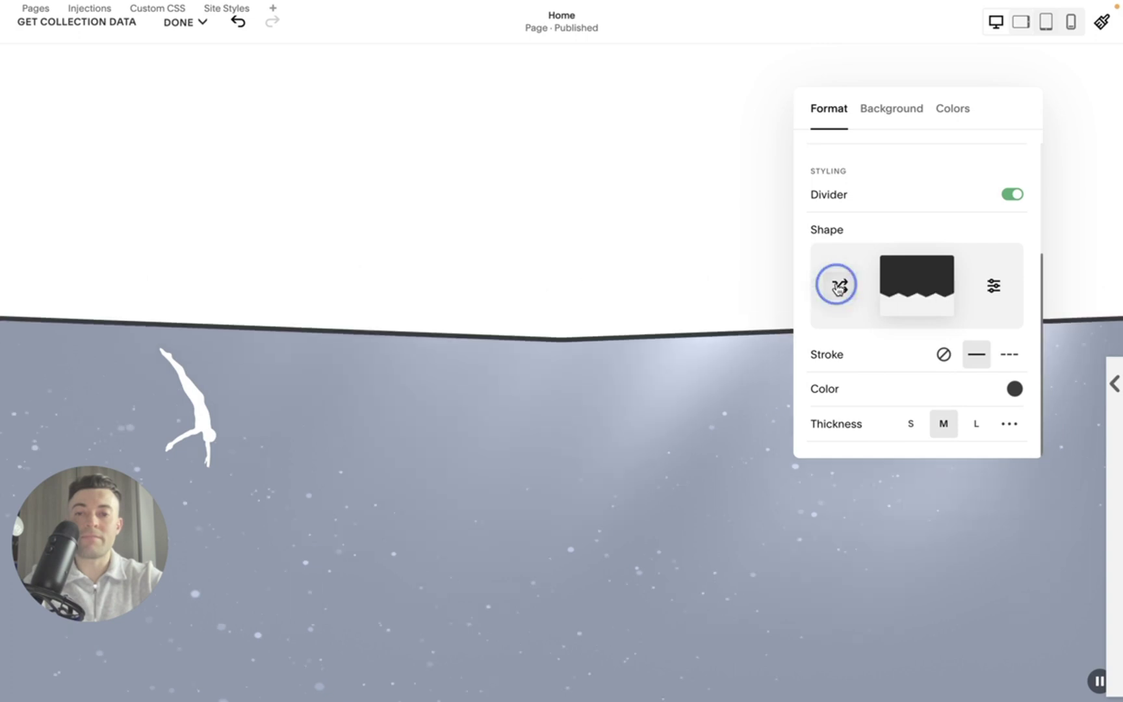
left_click(838, 286)
left_click(838, 286)
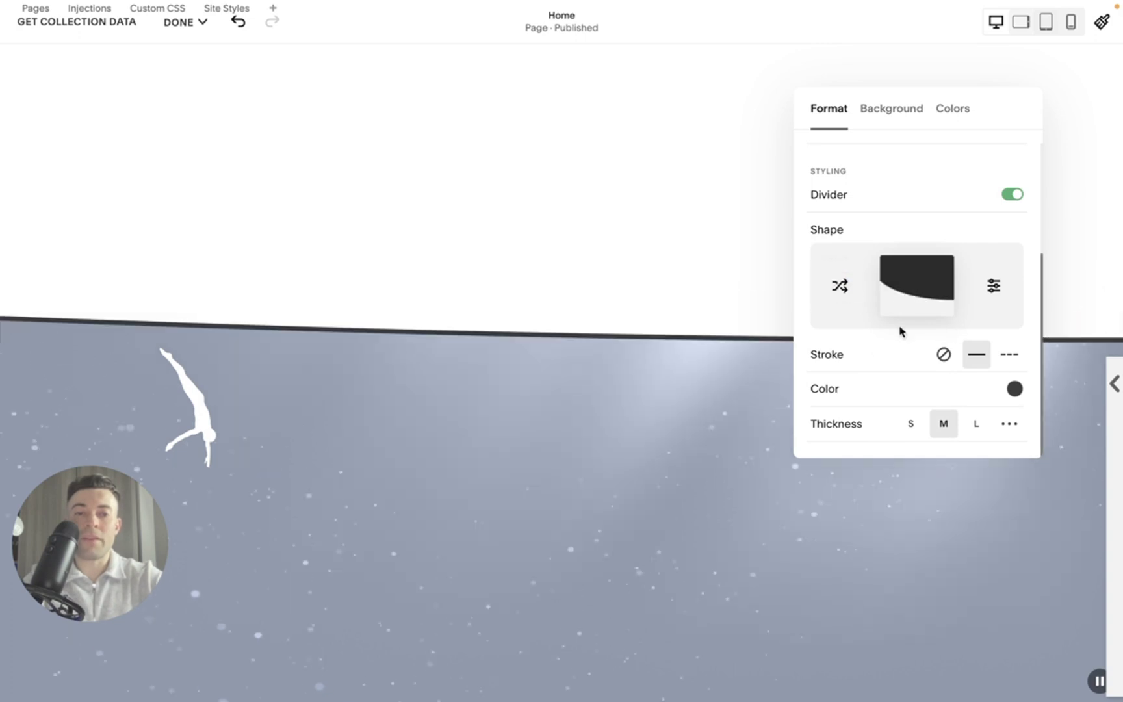
Step: Give the divider a solid outline with small (S) thickness
left_click(944, 354)
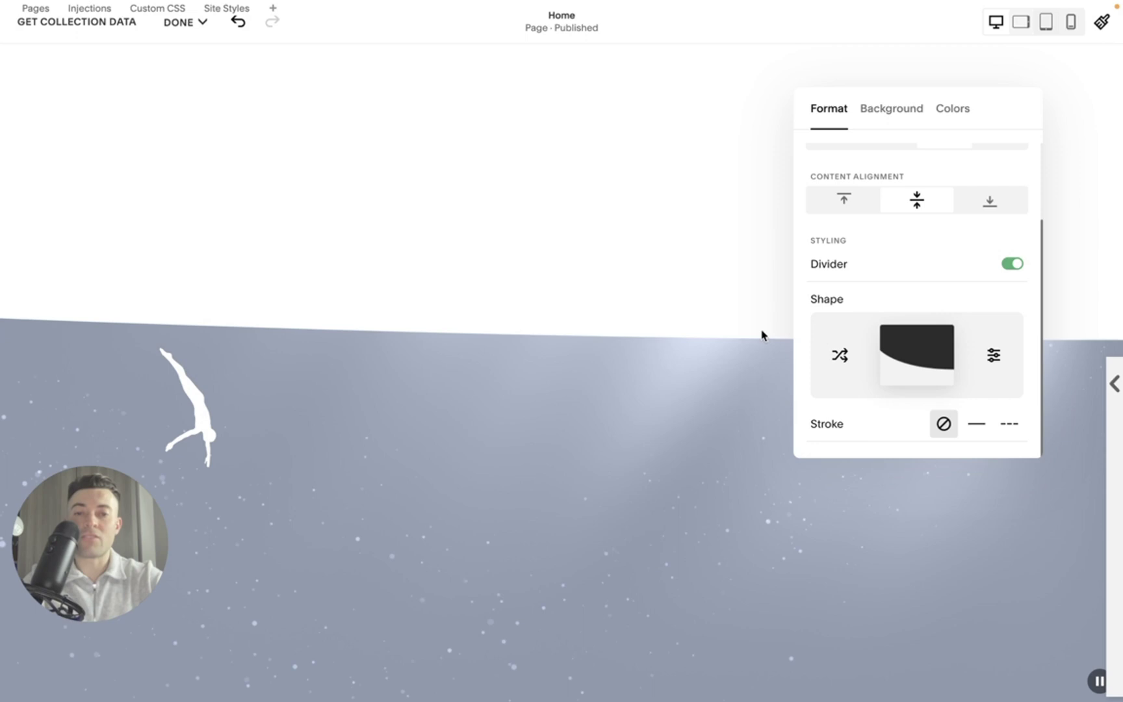
scroll(715, 335, "down", 1)
left_click(985, 429)
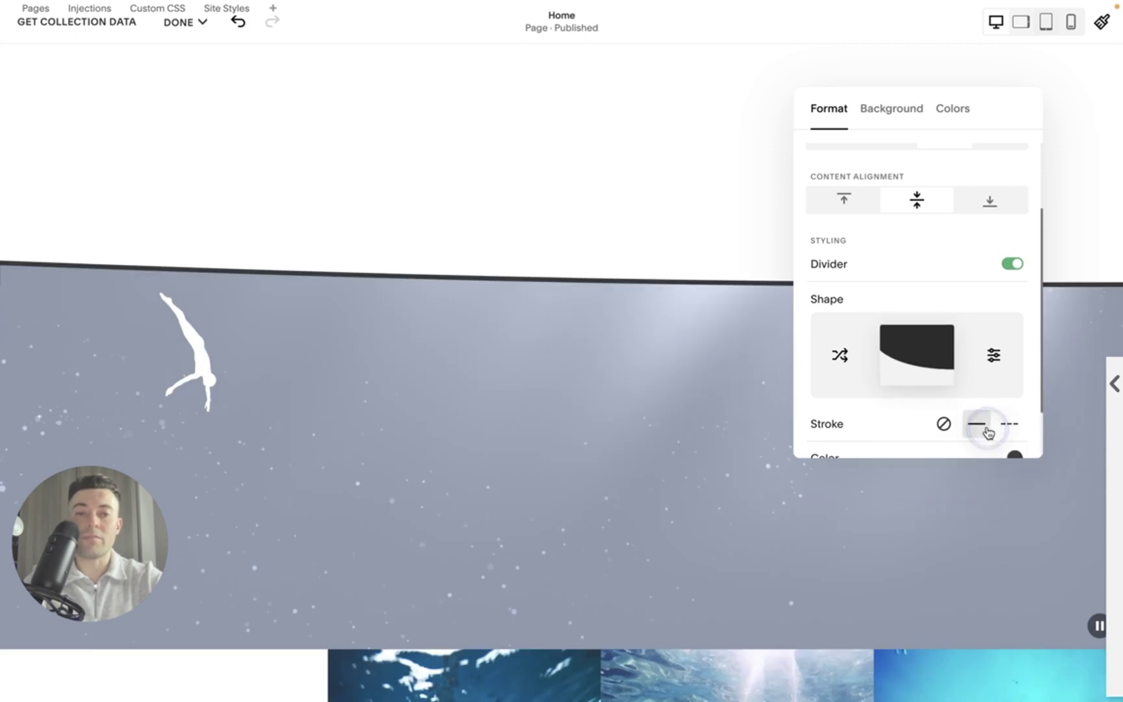
left_click(1008, 426)
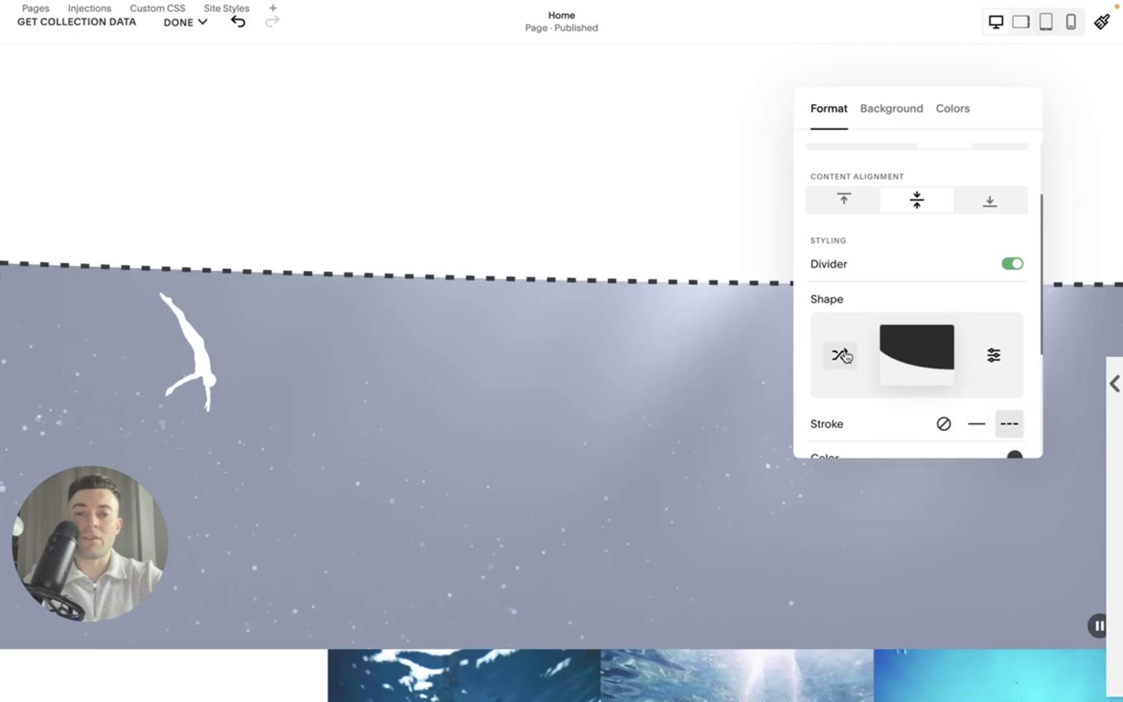
left_click(984, 423)
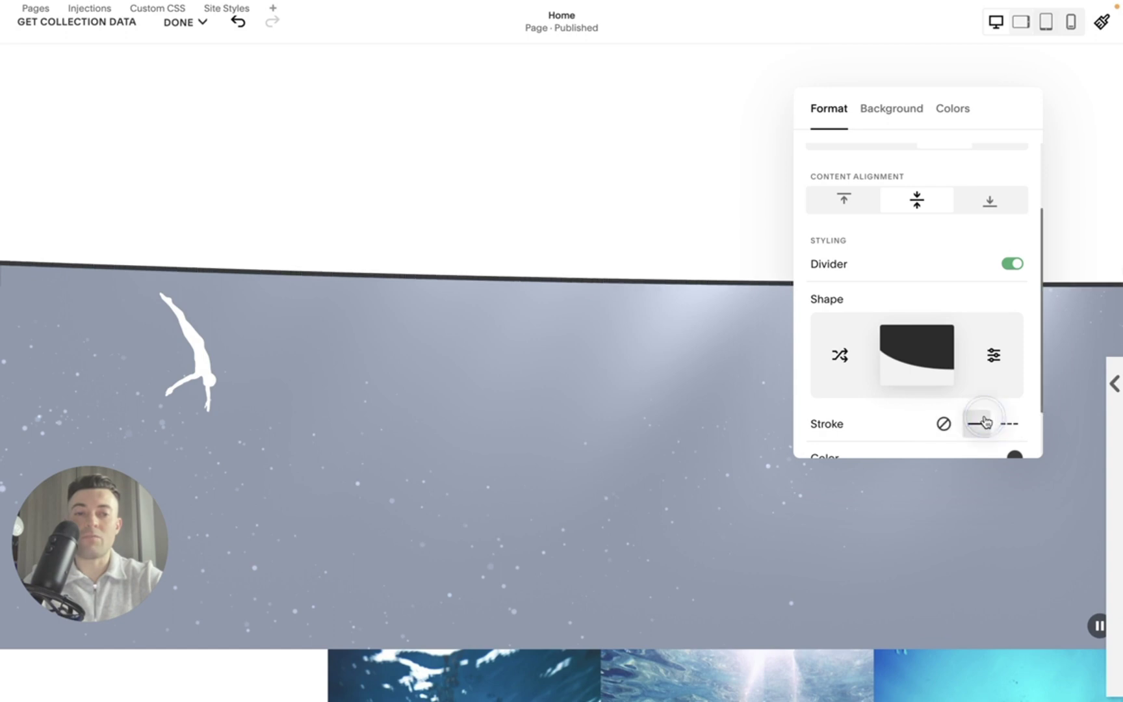
scroll(913, 382, "down", 1)
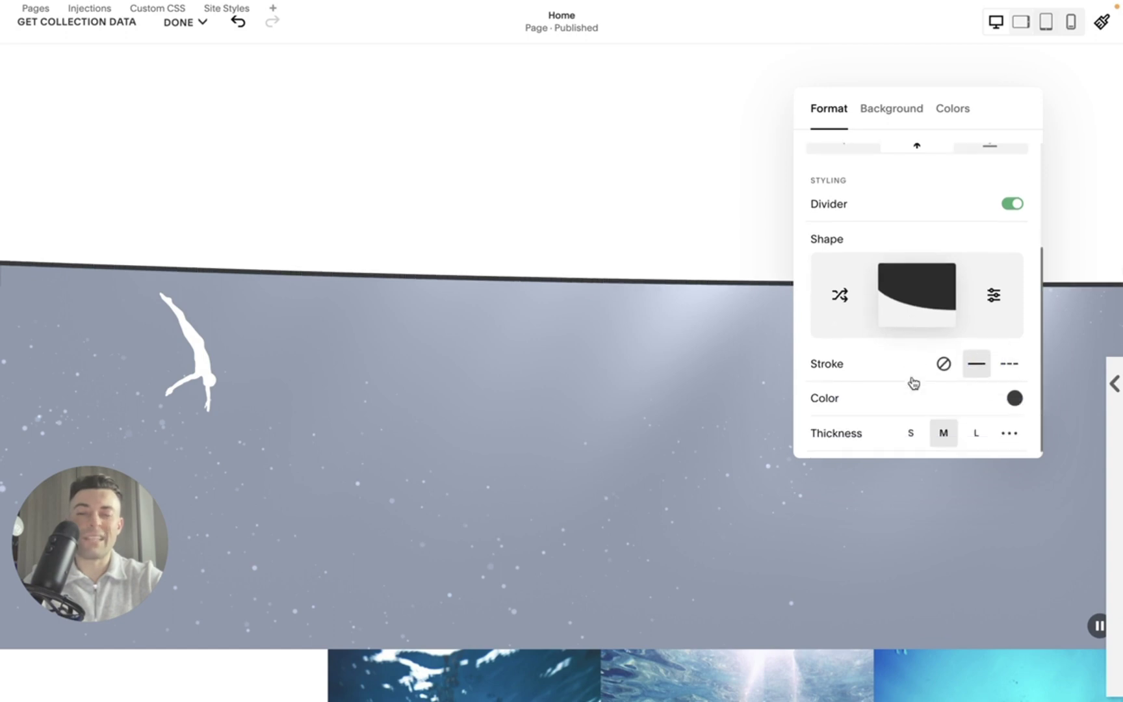
left_click(910, 424)
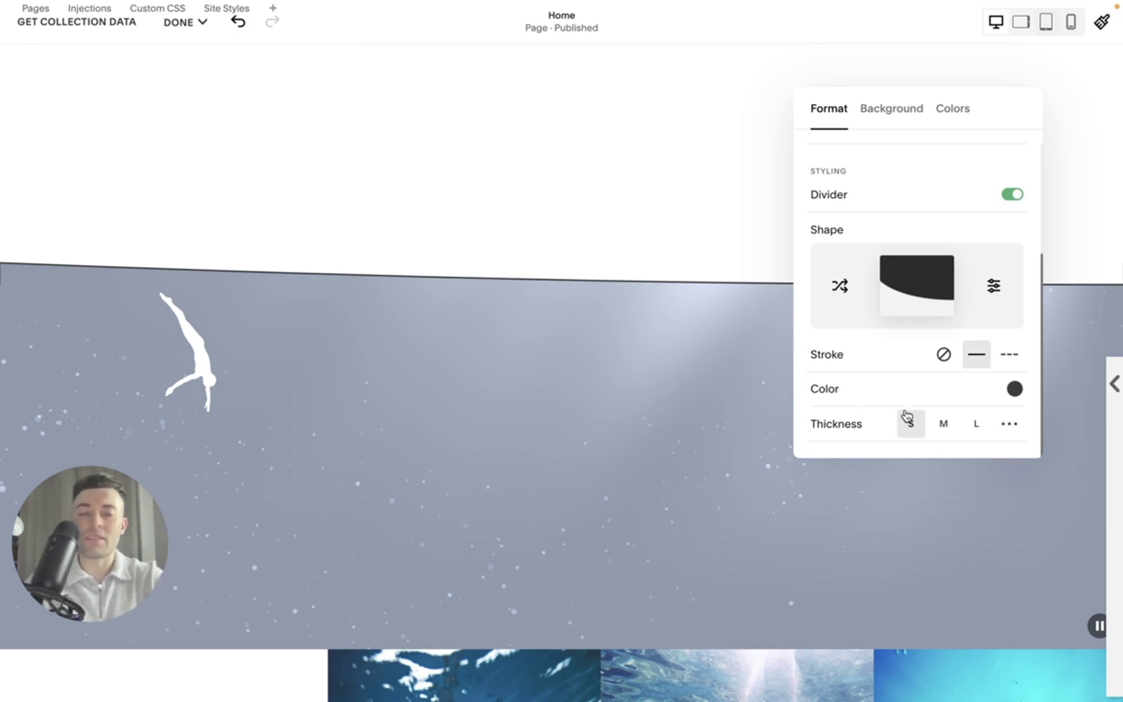
Step: Randomize the divider presets until a taller curve appears
left_click(994, 287)
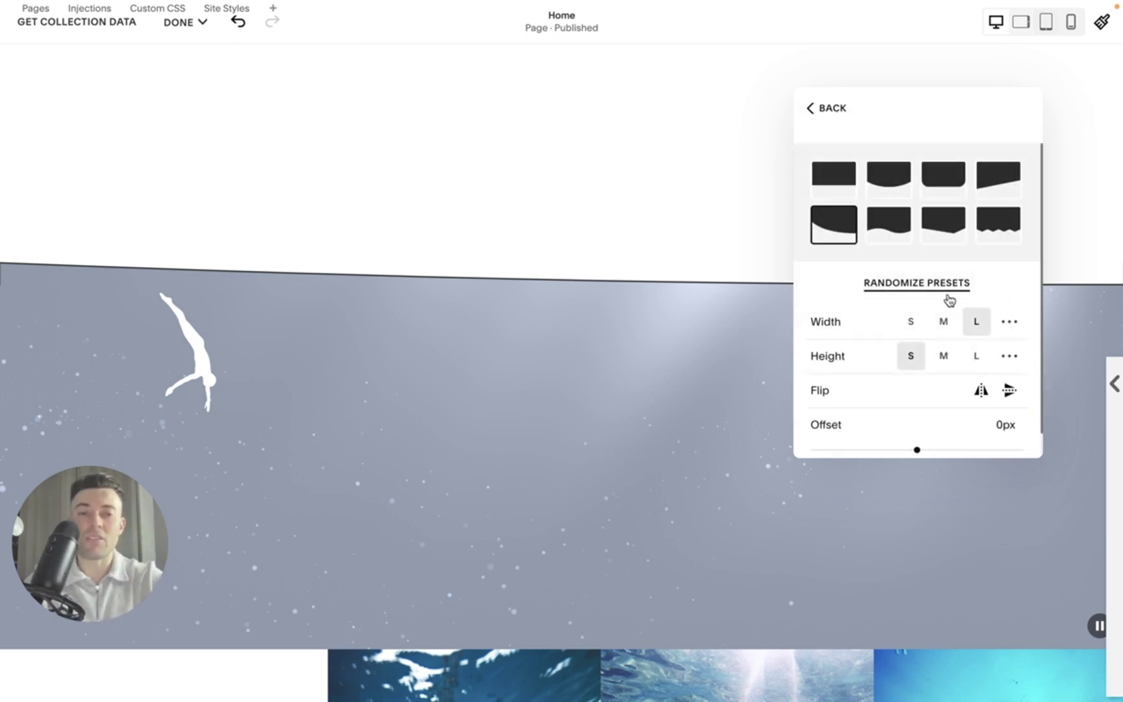
left_click(925, 279)
left_click(925, 280)
left_click(925, 280)
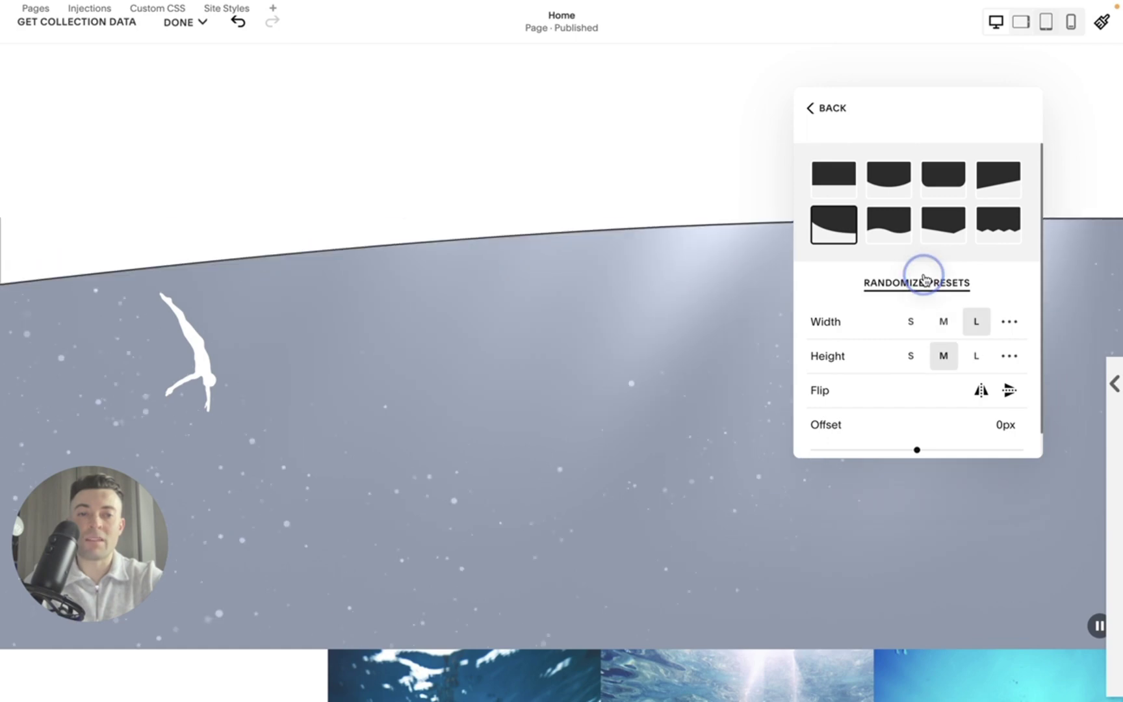
left_click(925, 280)
left_click(926, 279)
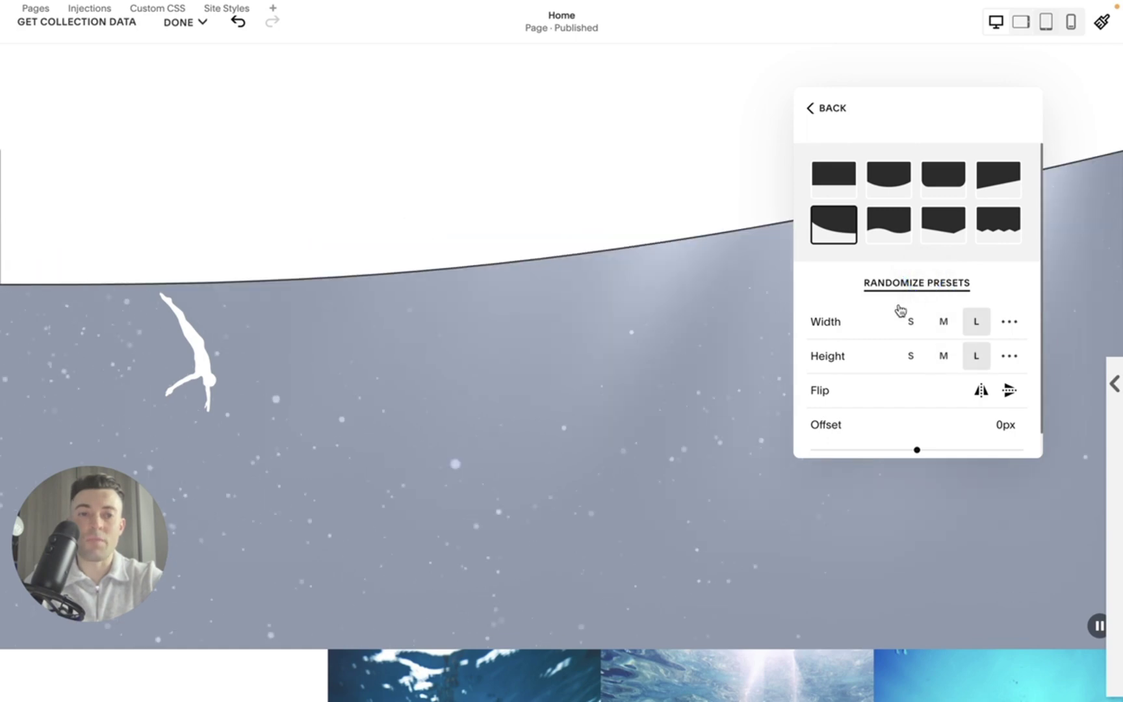
Step: Set the divider to 1000px offset, medium height and large width for one long slant
scroll(968, 335, "down", 1)
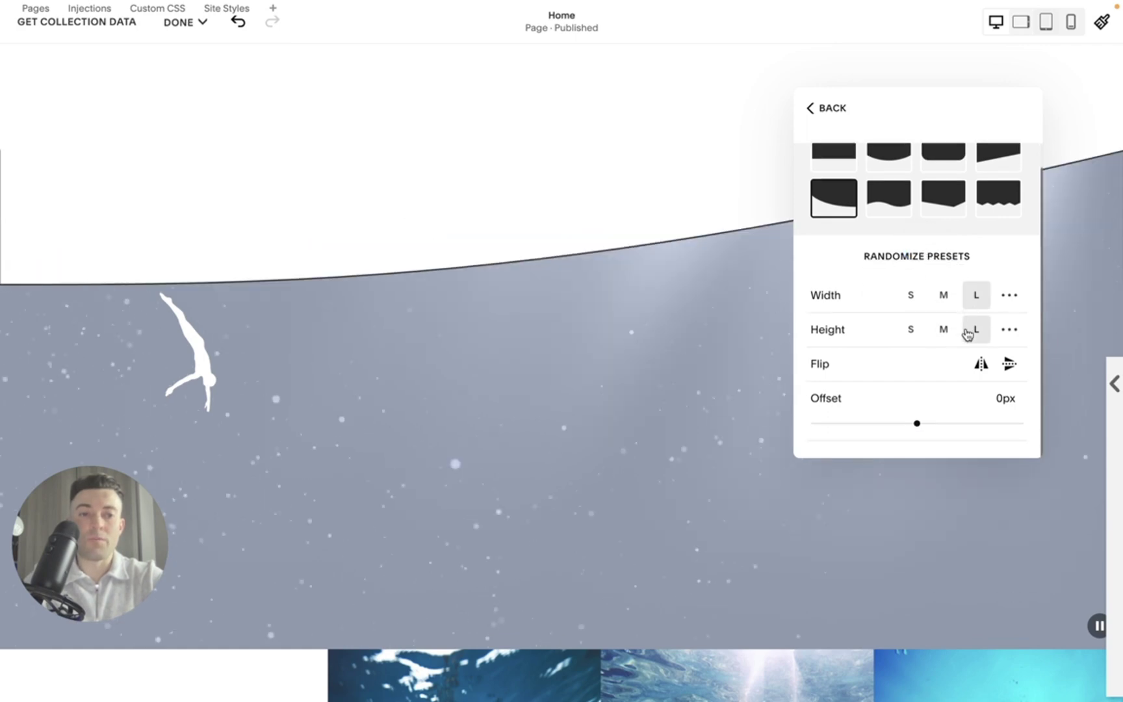
left_click_drag(917, 423, 1022, 422)
left_click(980, 364)
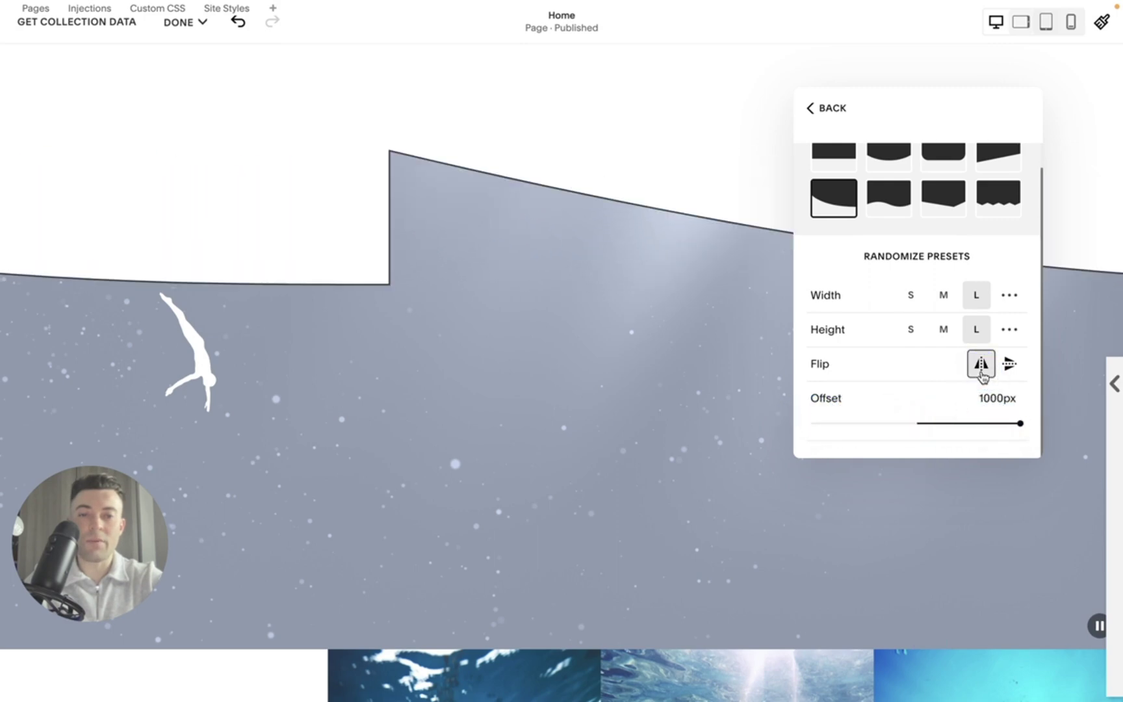
left_click(981, 364)
left_click(940, 328)
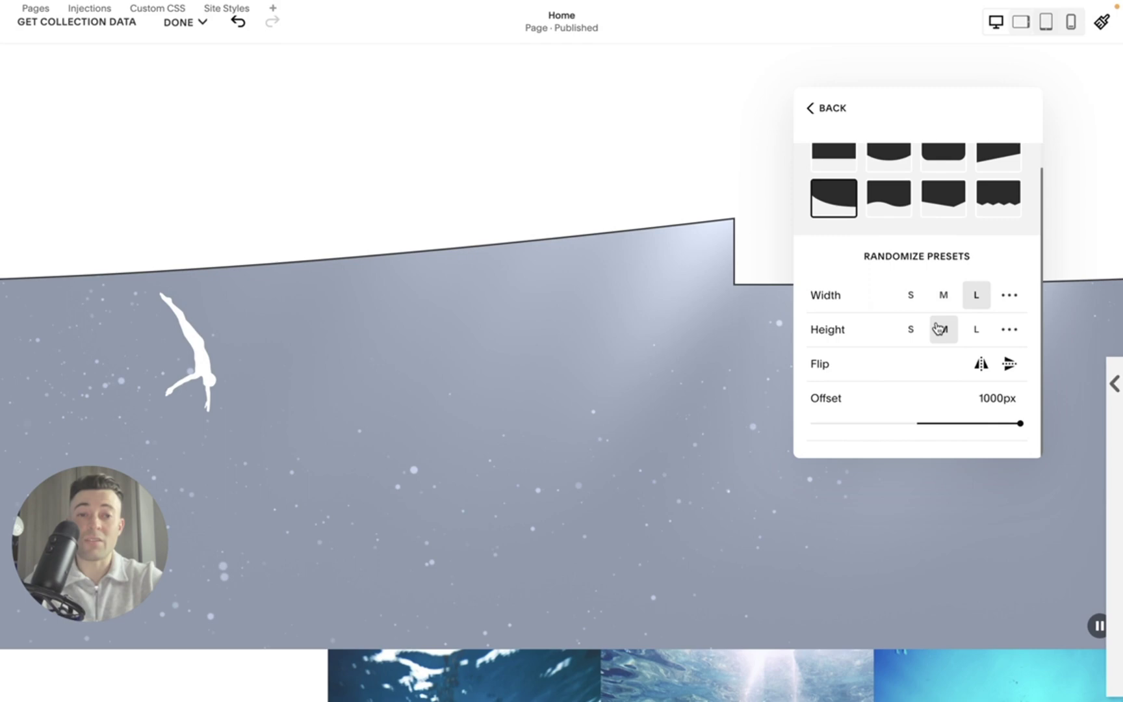
left_click(912, 296)
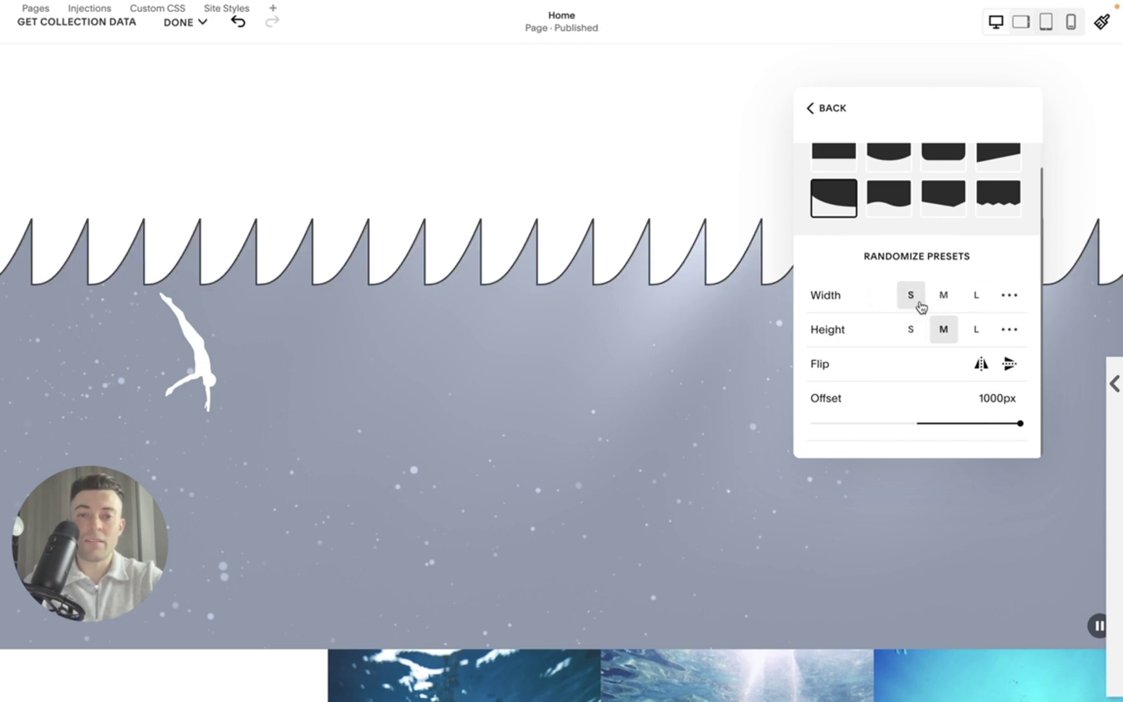
left_click(934, 296)
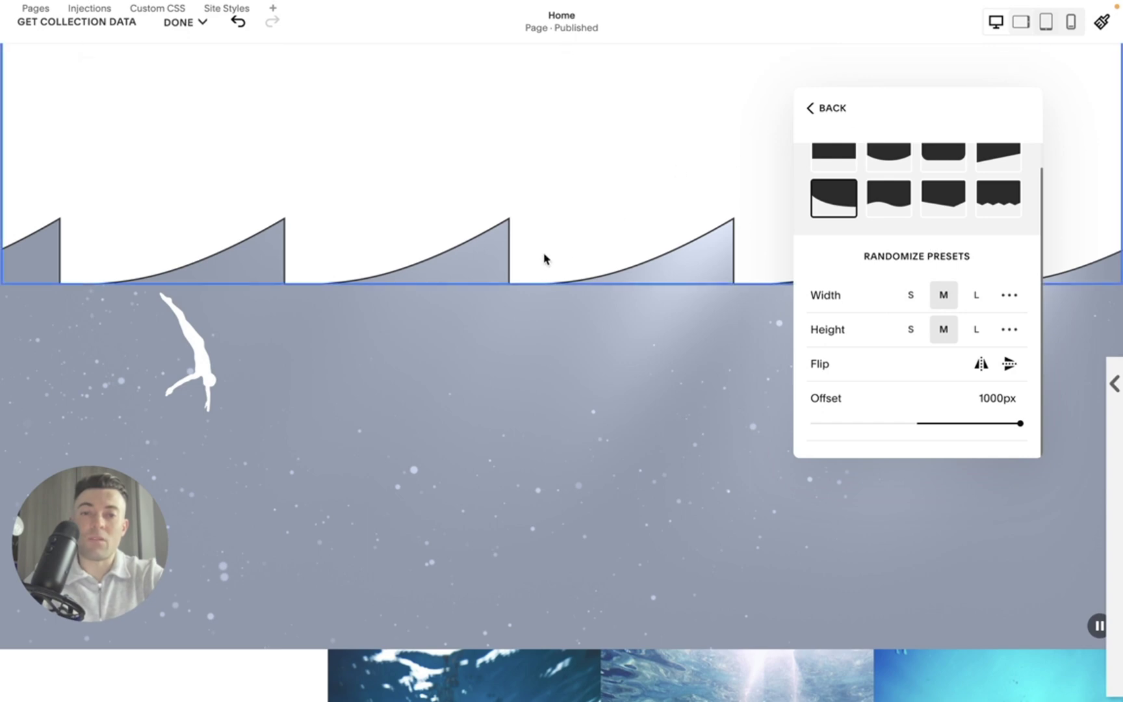
left_click(980, 302)
Step: Switch the divider to the shallow, small-height curve preset with 0px offset
scroll(982, 304, "up", 1)
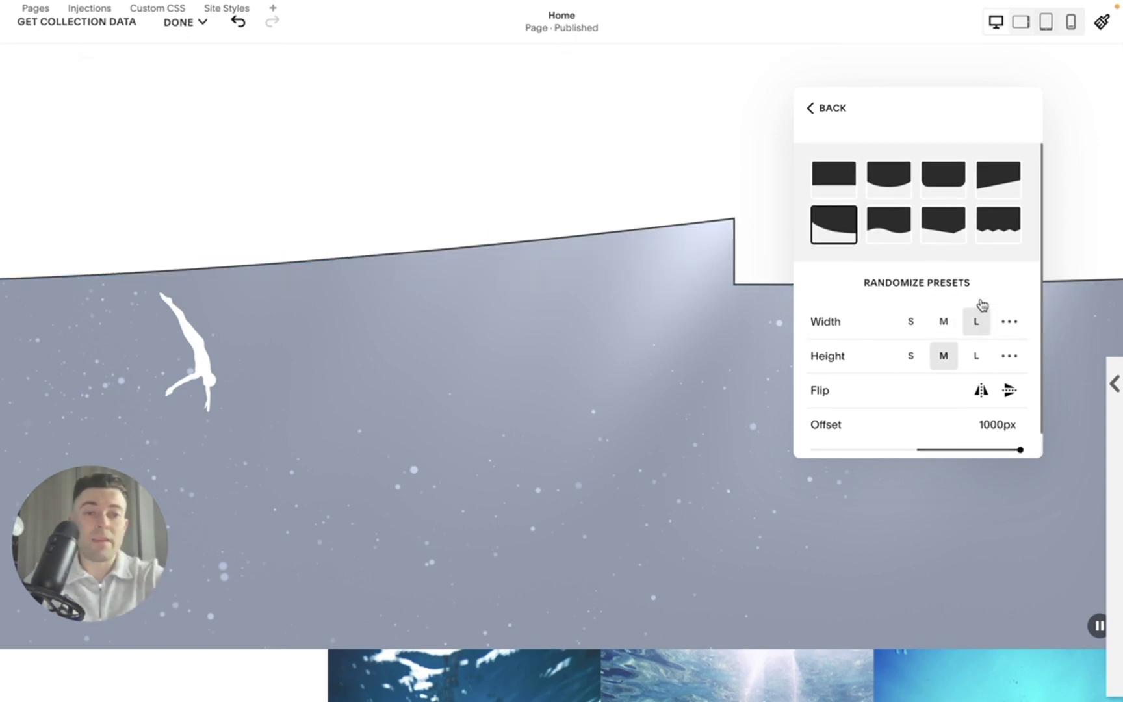
left_click(893, 236)
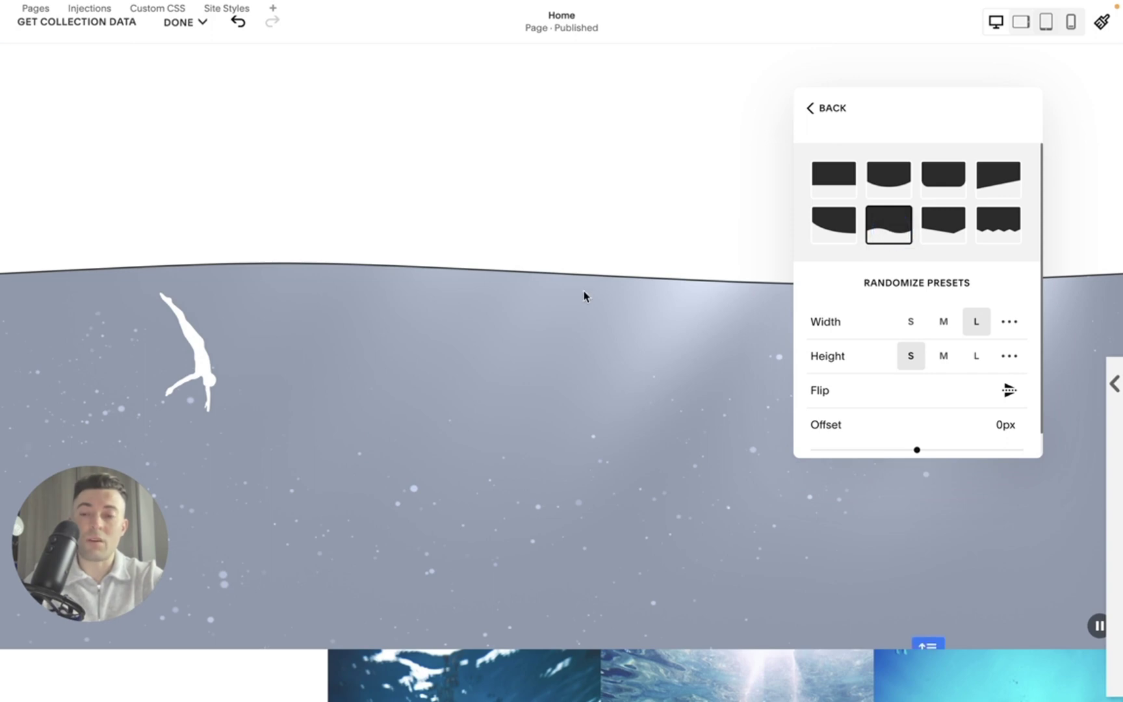
left_click(957, 284)
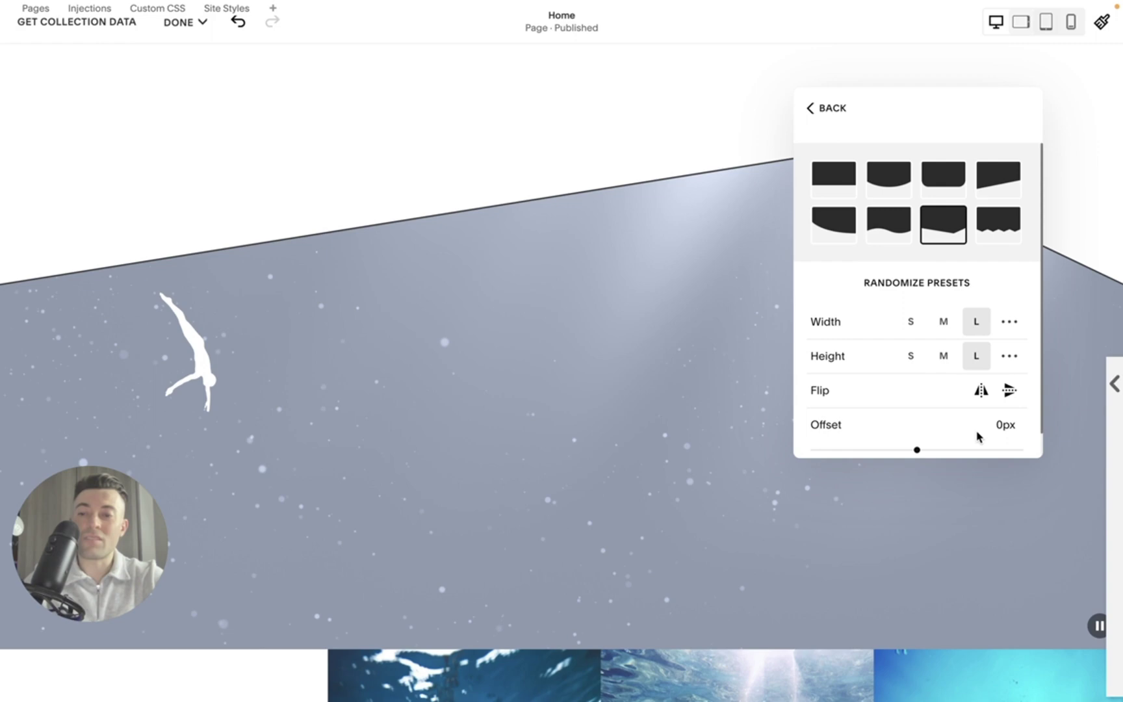
left_click(891, 169)
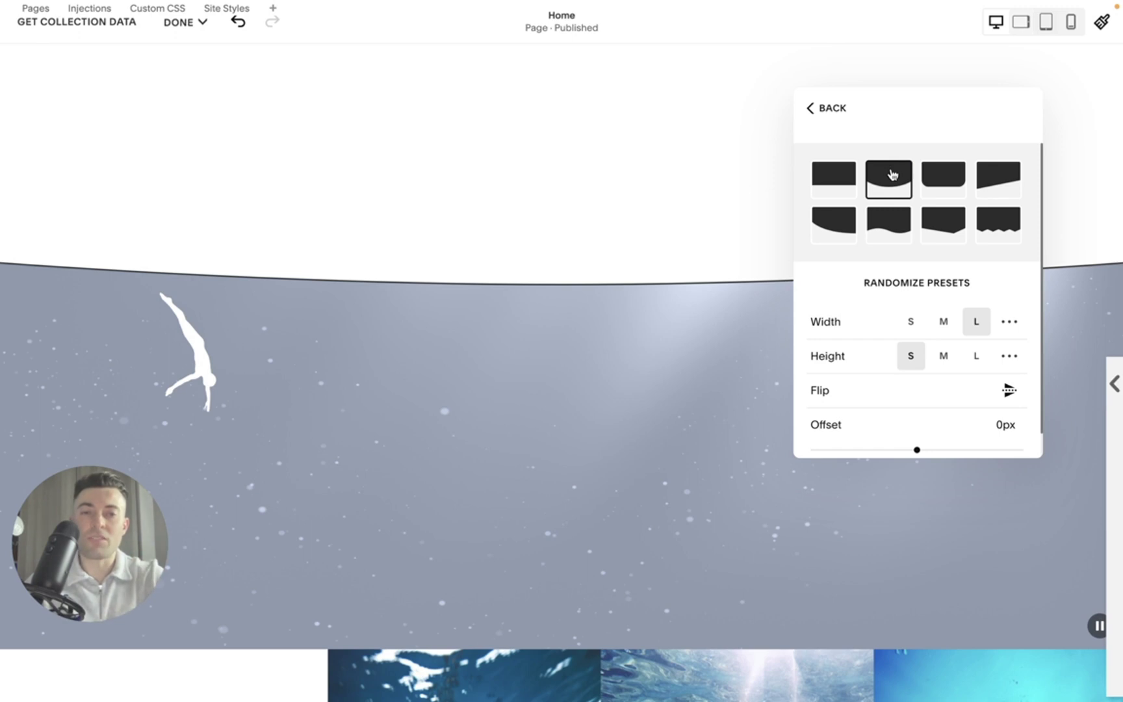
scroll(714, 225, "up", 3)
Step: Set the blank section's background to the free abstract blue-and-gold swirl image
left_click(714, 227)
left_click(742, 204)
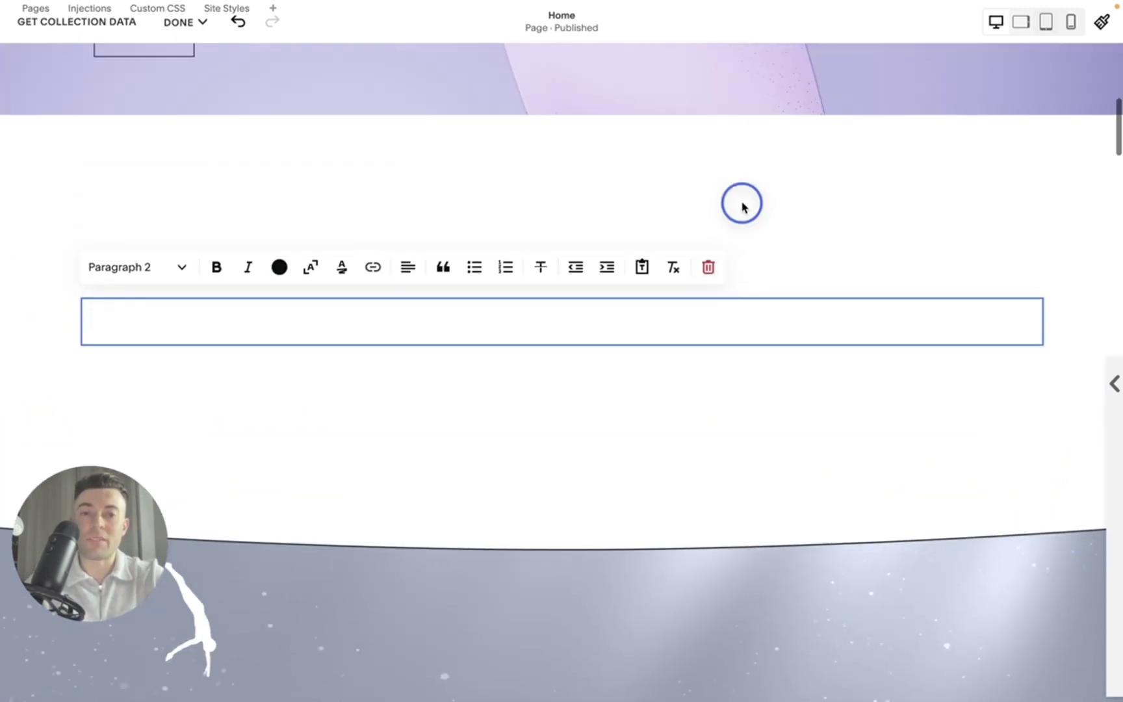
left_click(1012, 162)
left_click(932, 384)
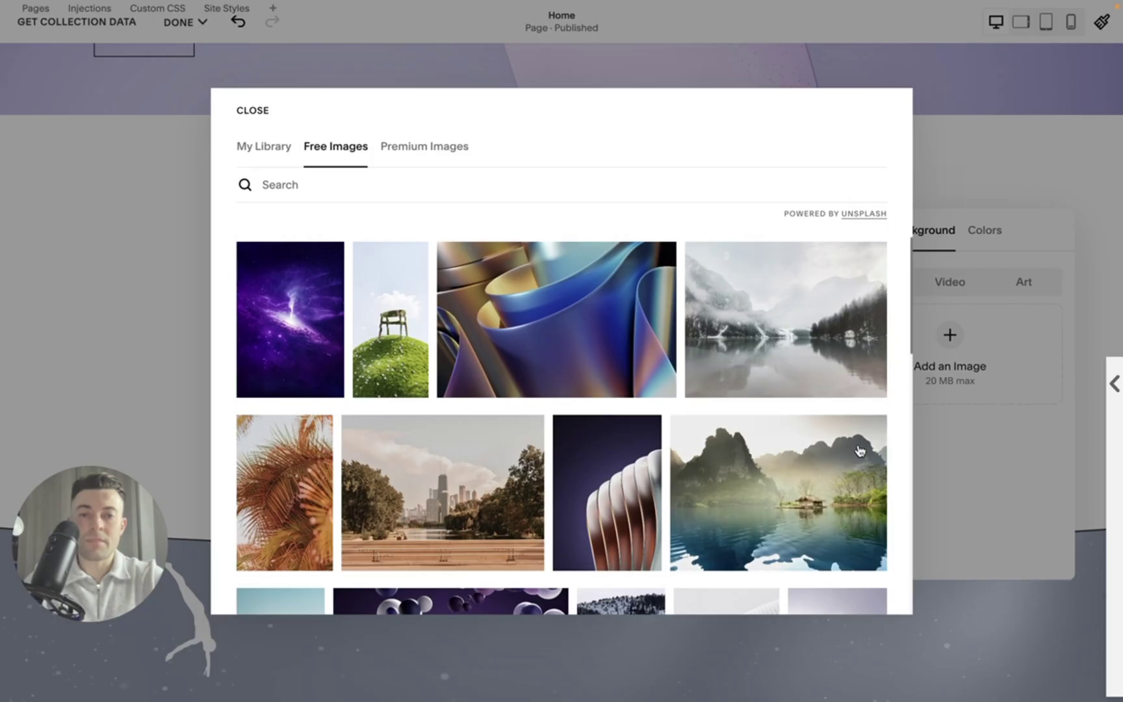
left_click(859, 451)
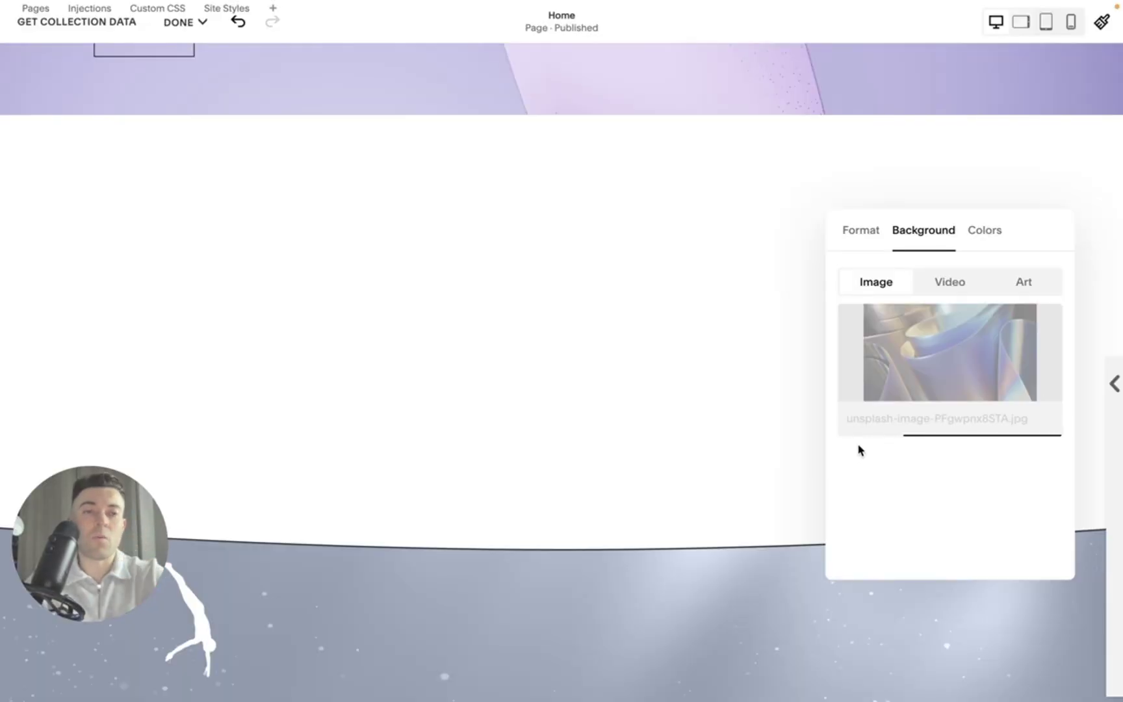
scroll(965, 534, "down", 3)
key("Escape")
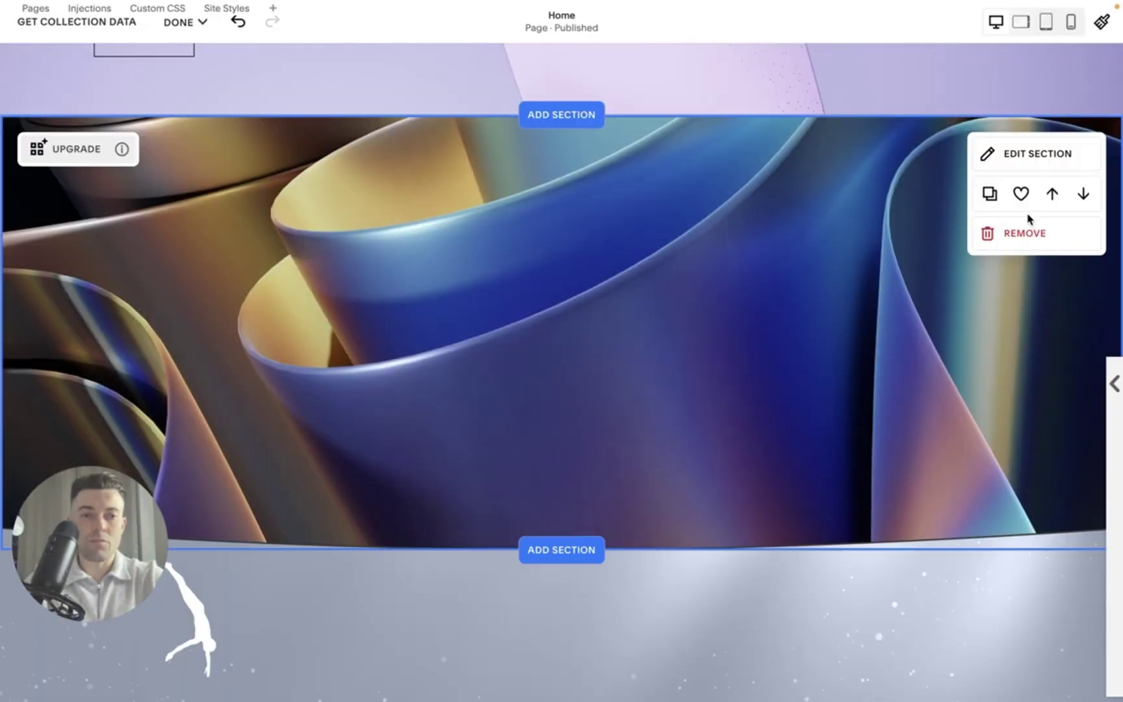
Step: Shuffle the image section's divider shapes until the rounded curve appears
left_click(1045, 166)
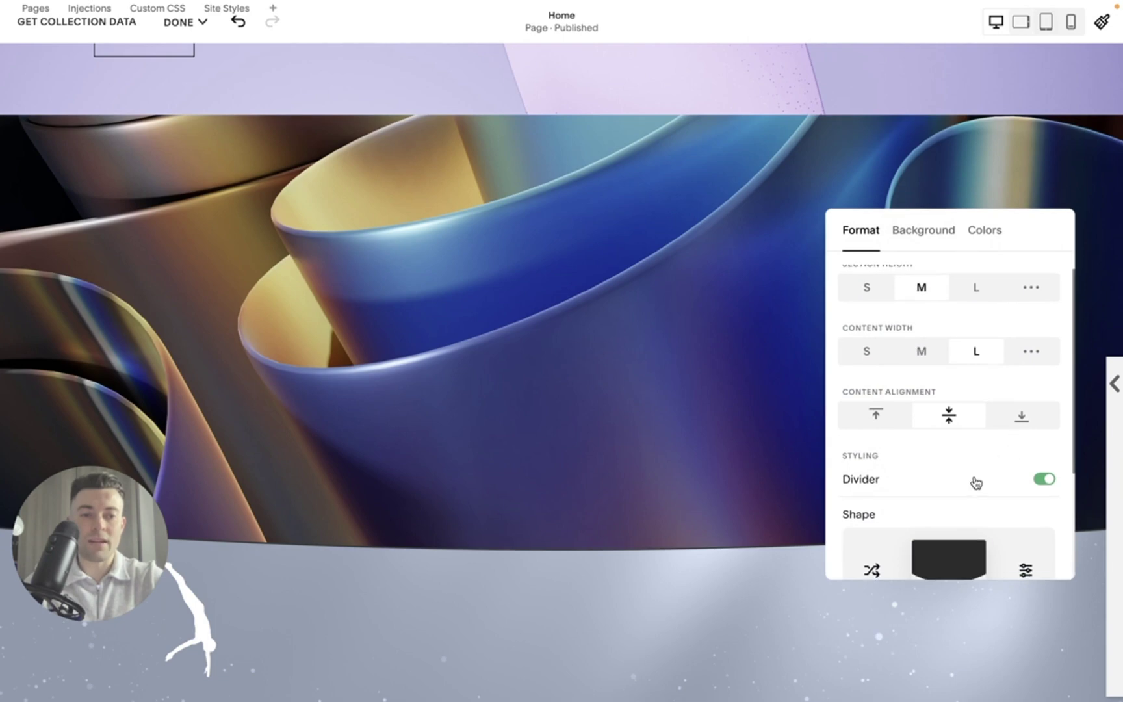
scroll(976, 482, "down", 3)
left_click(873, 479)
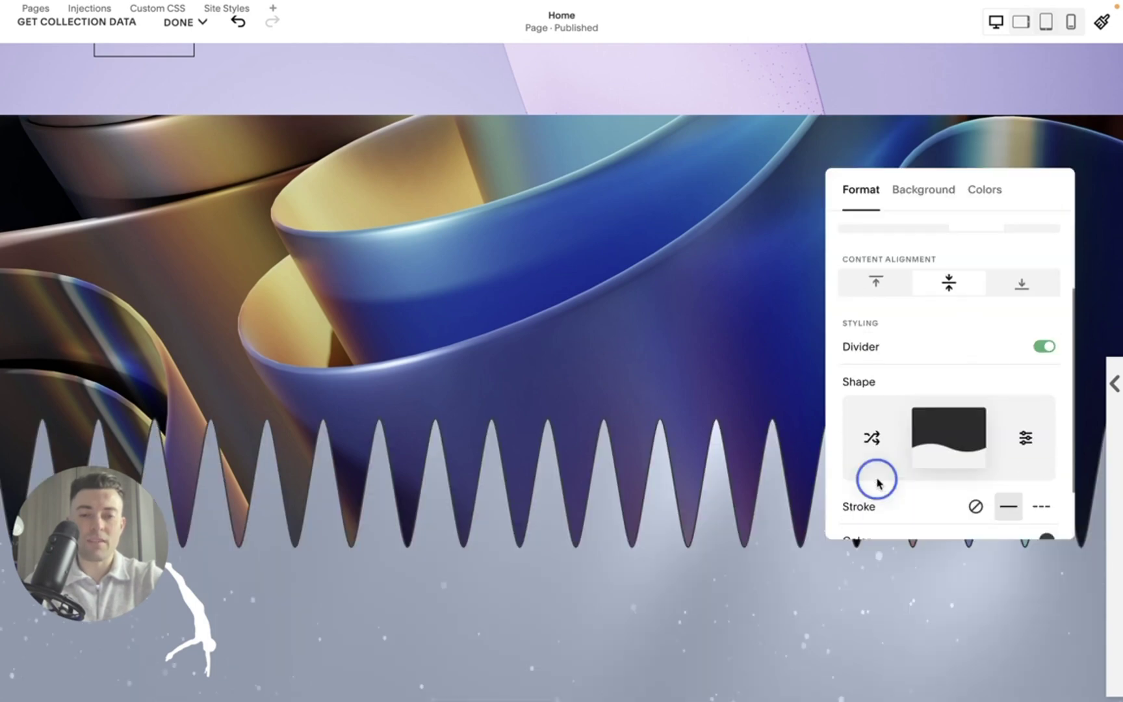
left_click(866, 445)
left_click(864, 442)
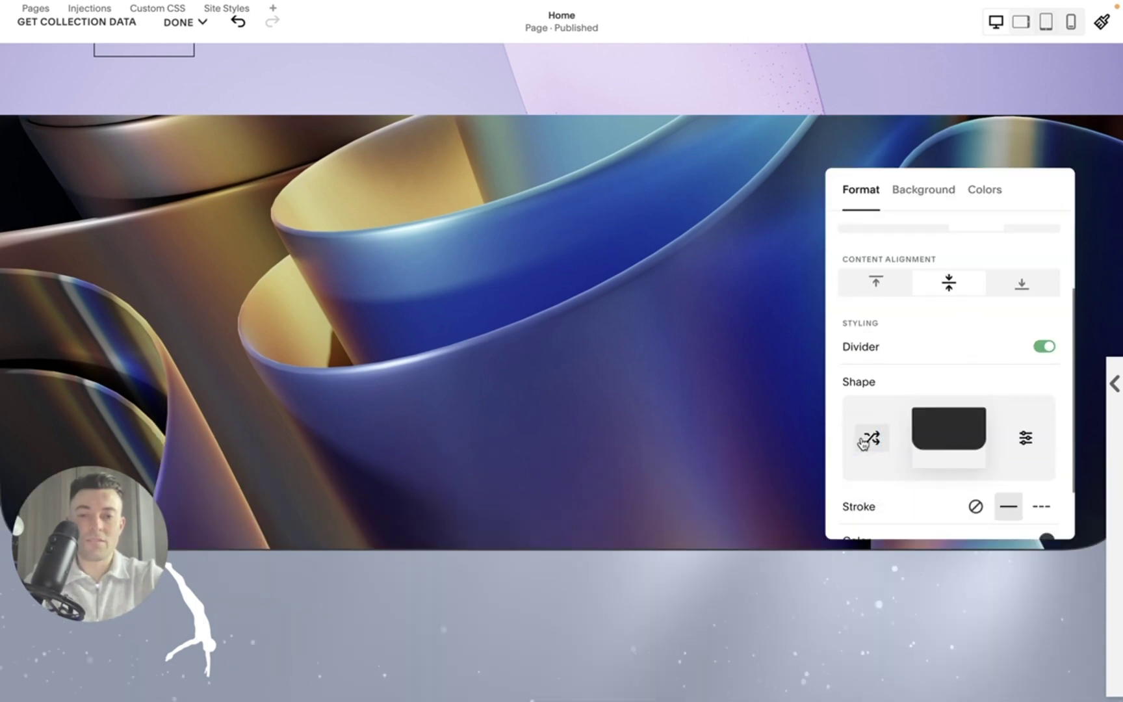
left_click(862, 441)
left_click(860, 442)
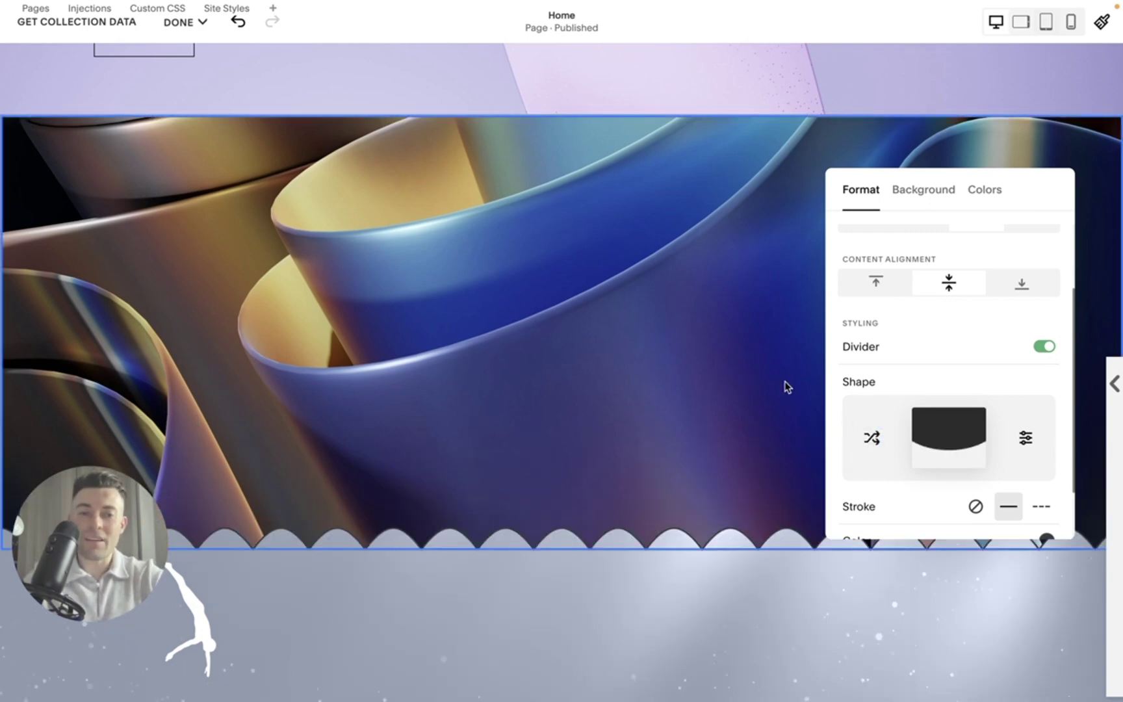
left_click(873, 435)
left_click(875, 434)
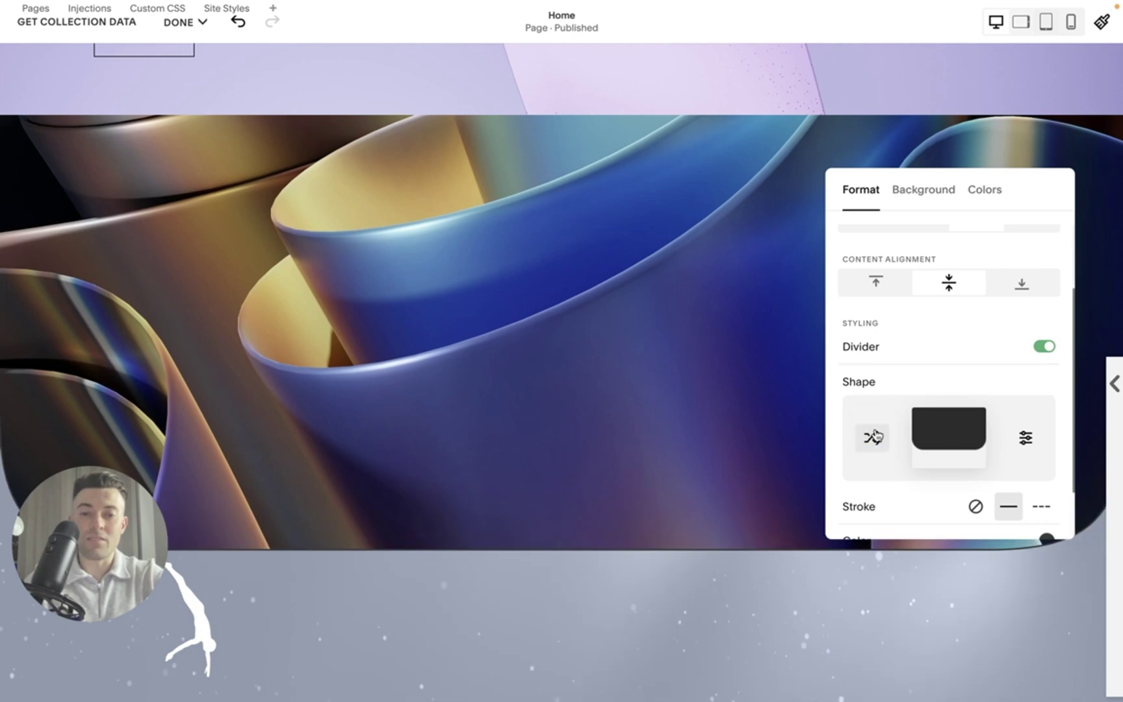
Step: Save the Home page edits and expand the site preview to fill the window
scroll(544, 448, "down", 2)
left_click(195, 22)
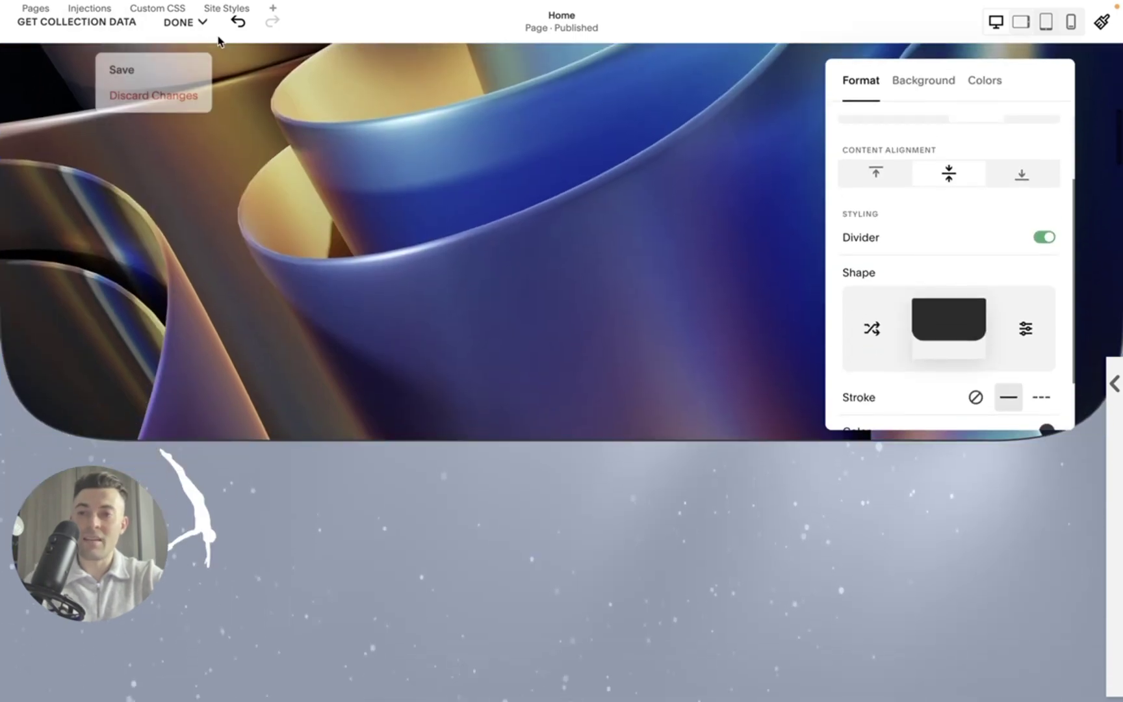
left_click(159, 72)
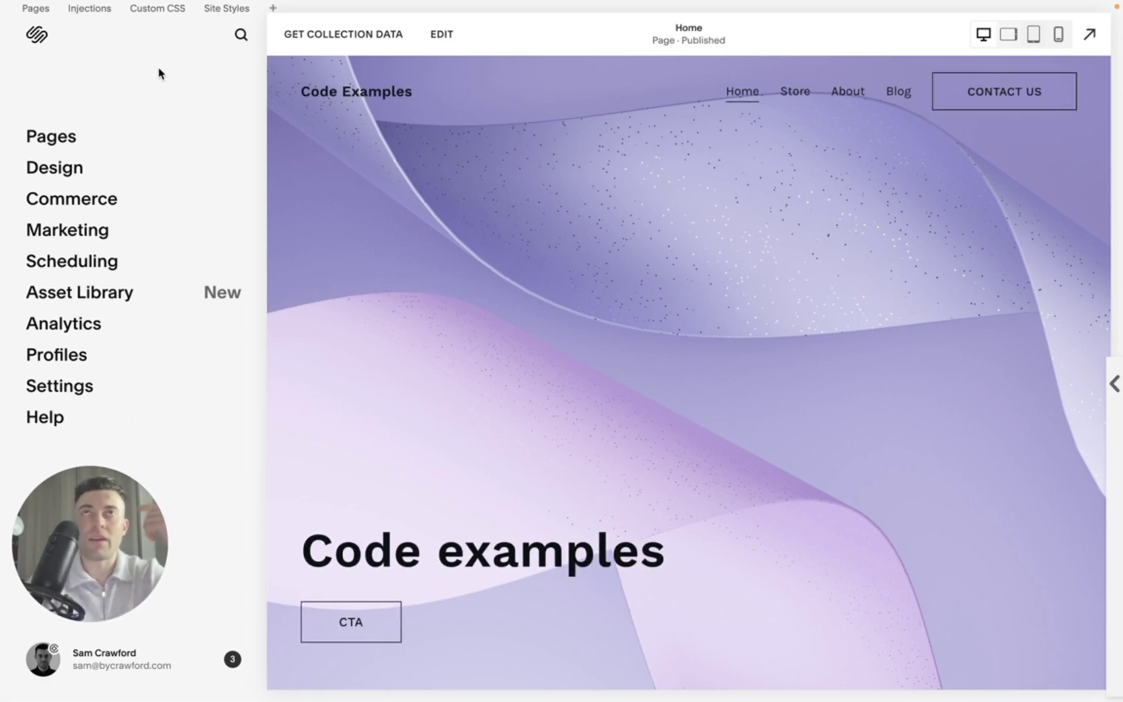
left_click(1089, 34)
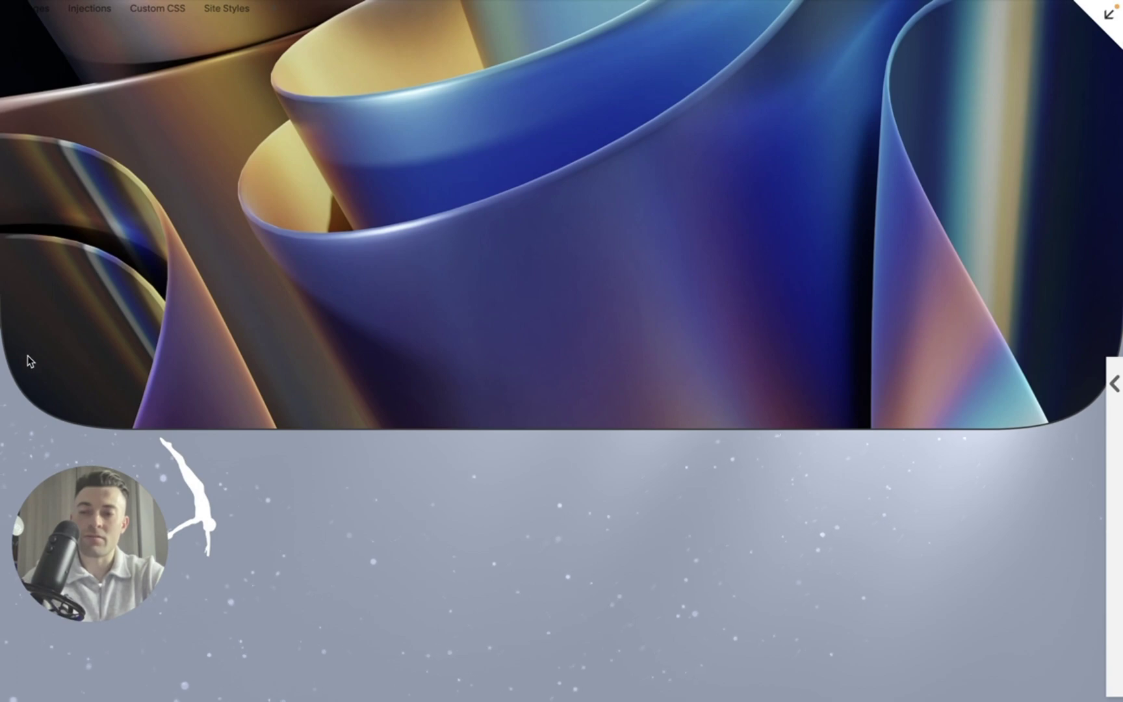
scroll(139, 438, "down", 2)
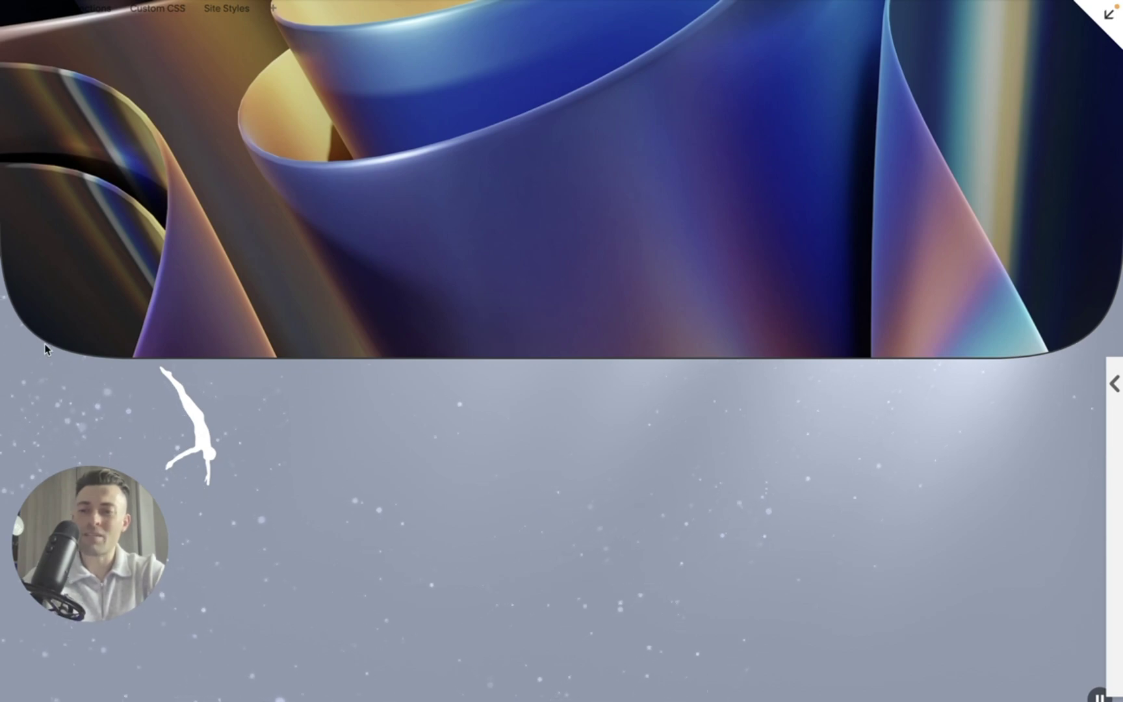
scroll(545, 460, "down", 5)
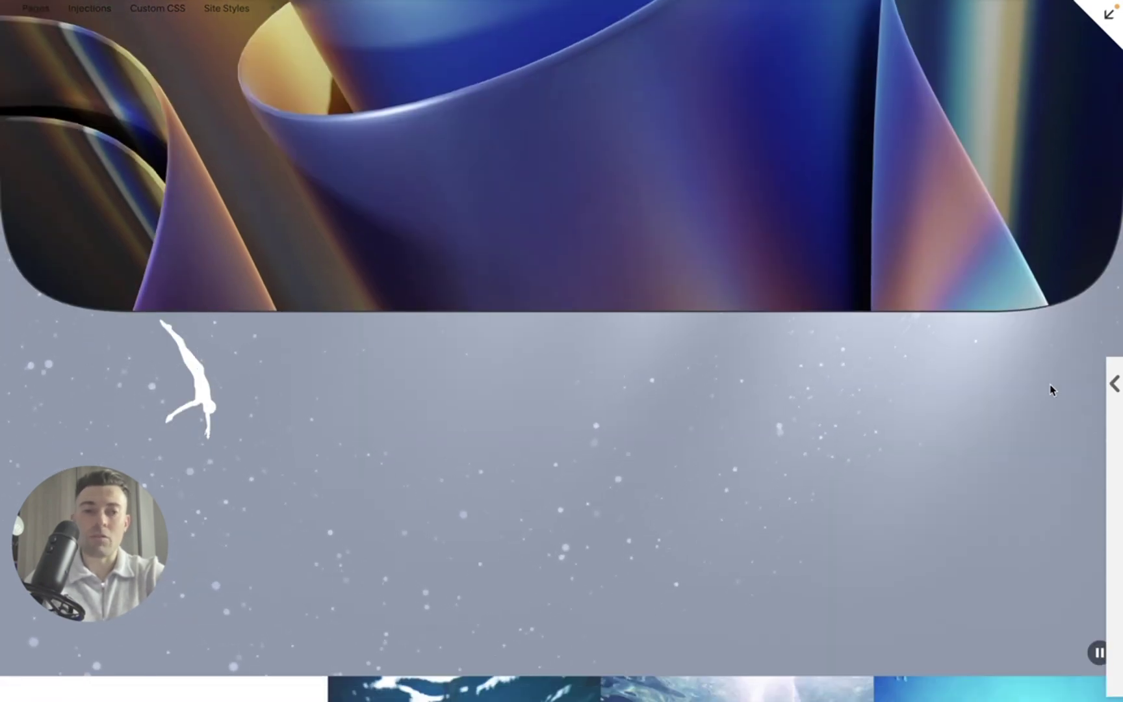
scroll(1003, 325, "down", 2)
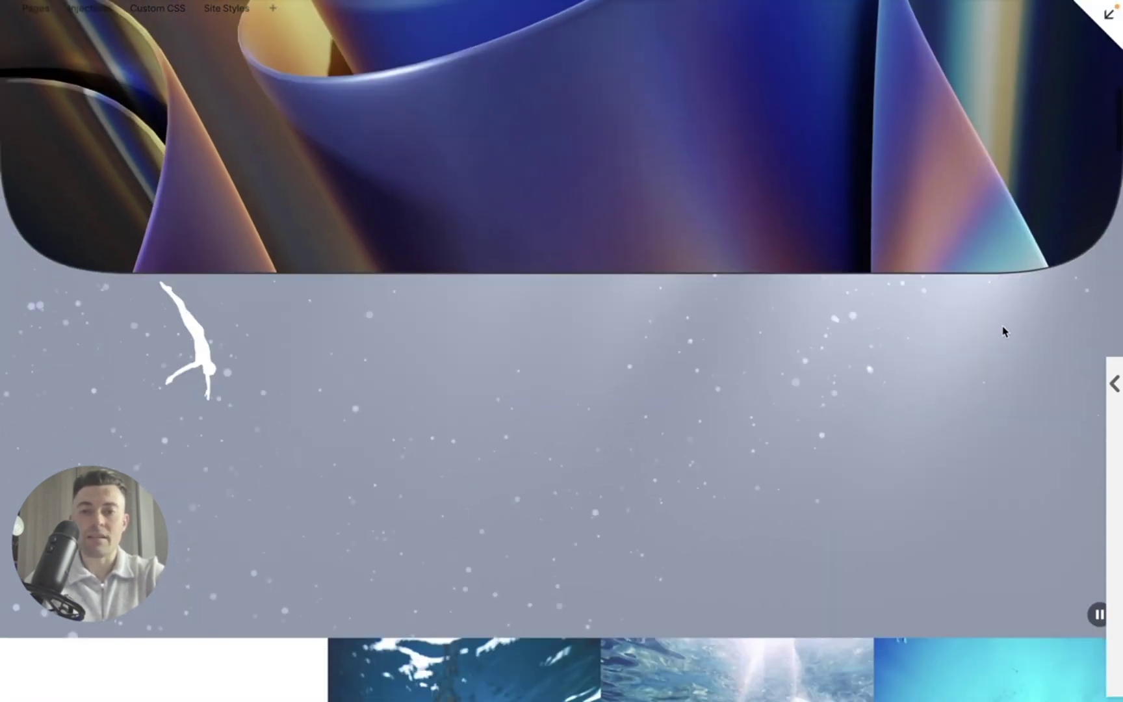
scroll(1003, 331, "up", 2)
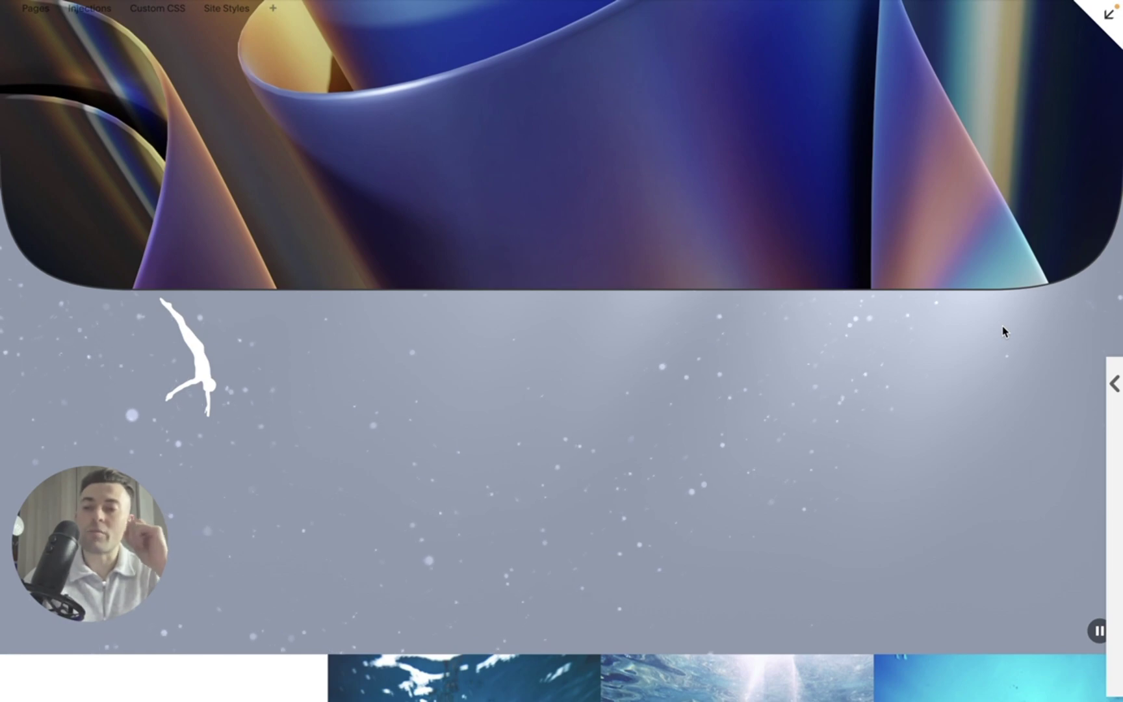